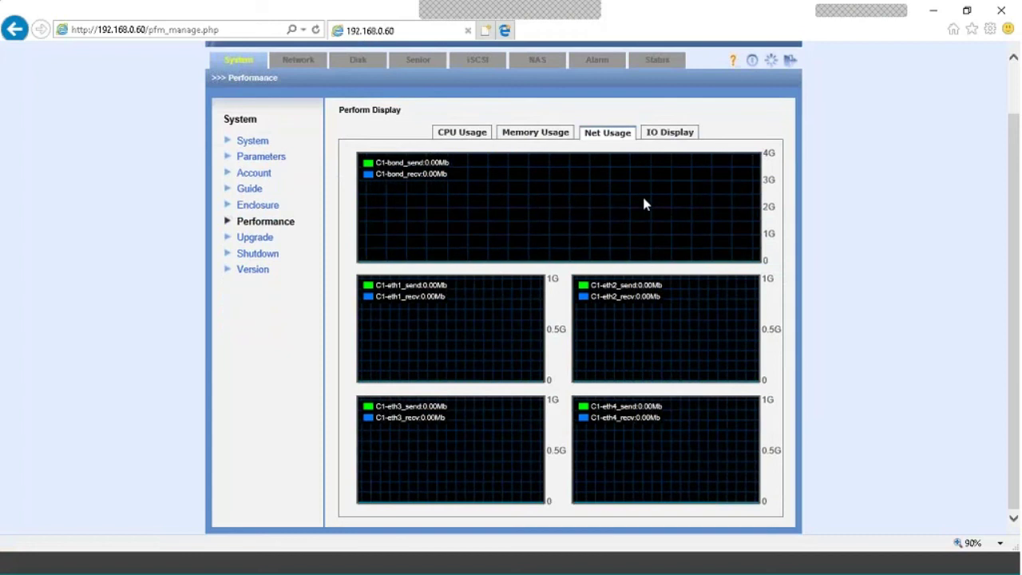
# Review the IO performance statistics columns and view the system upgrade options for the master controller, JBOD and ESS server
pyautogui.click(673, 132)
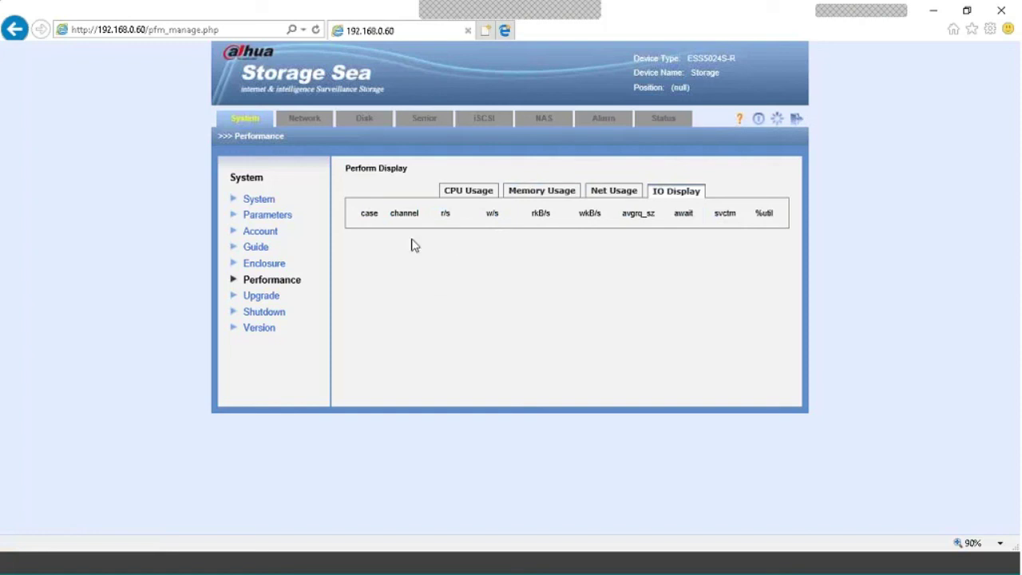
pyautogui.doubleClick(368, 213)
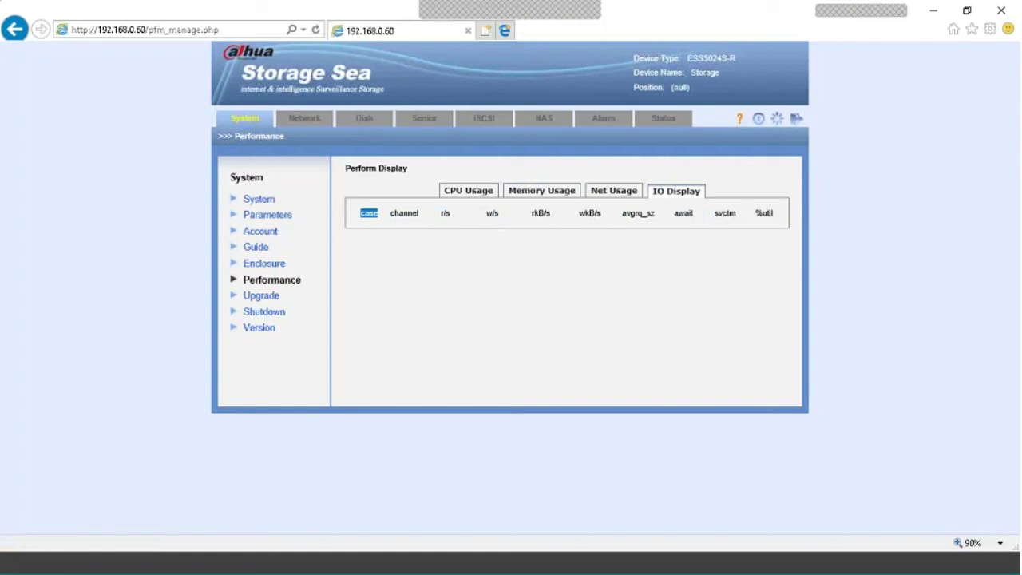
pyautogui.click(261, 299)
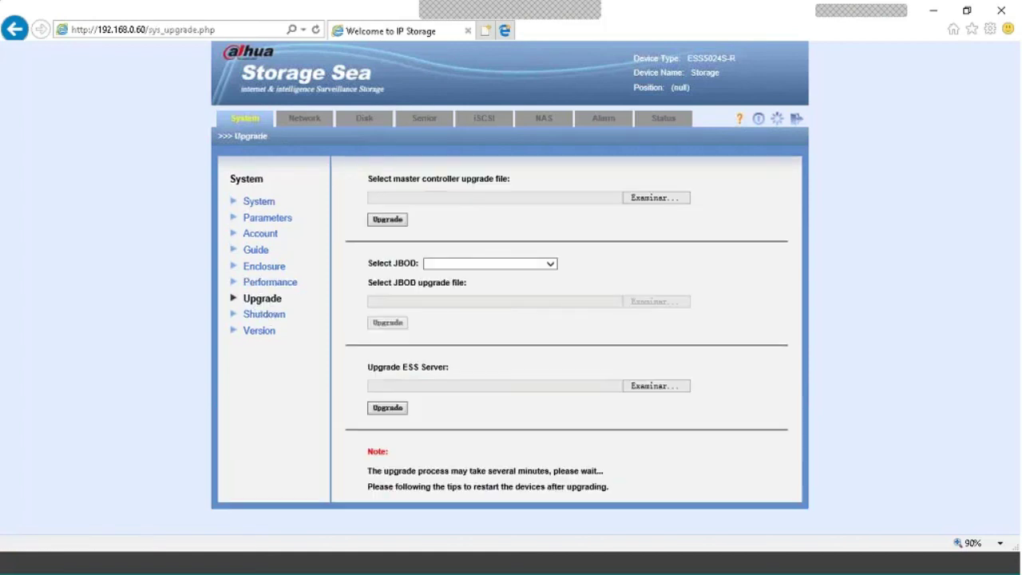
pyautogui.click(984, 293)
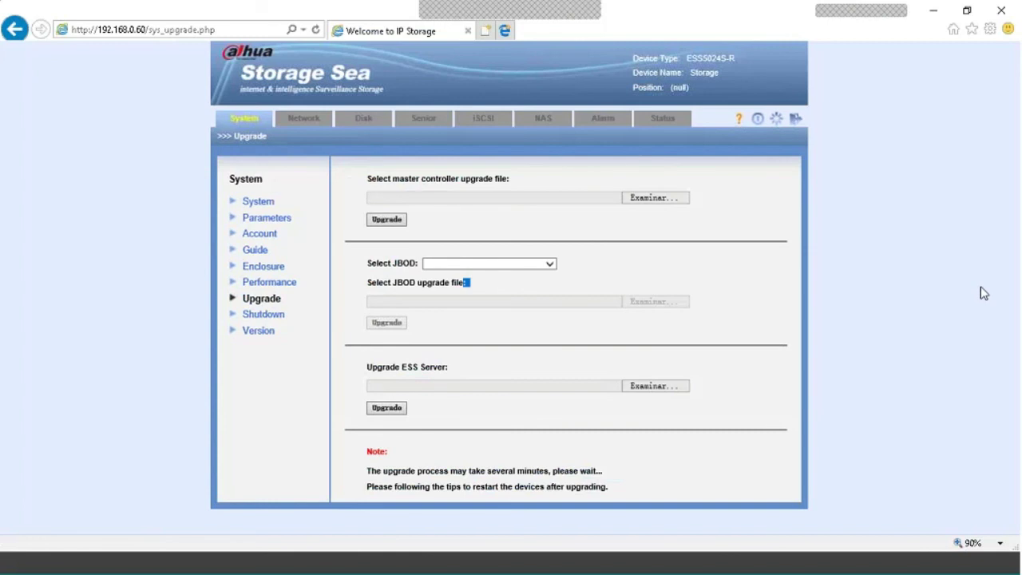
pyautogui.click(430, 325)
# View the system shutdown and restart options, and examine the module version list from OS down to MAID2.0
pyautogui.click(276, 320)
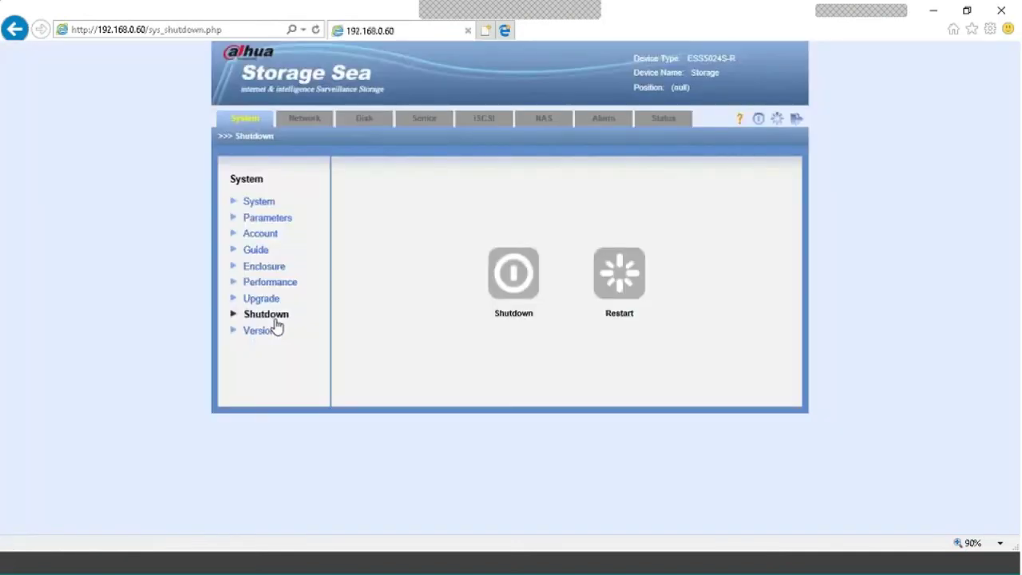
pyautogui.click(258, 334)
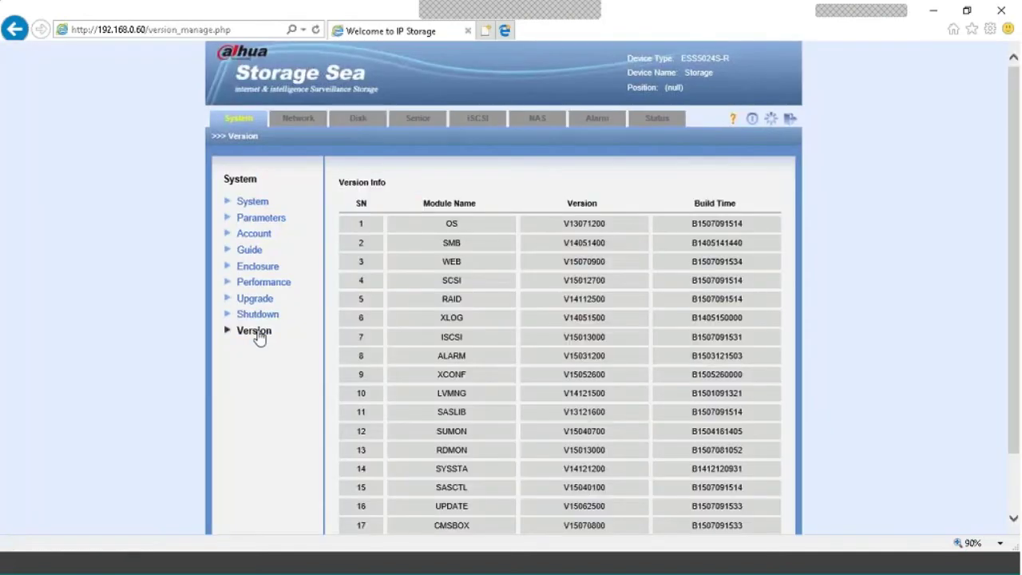
pyautogui.moveTo(1015, 278); pyautogui.dragTo(1015, 335)
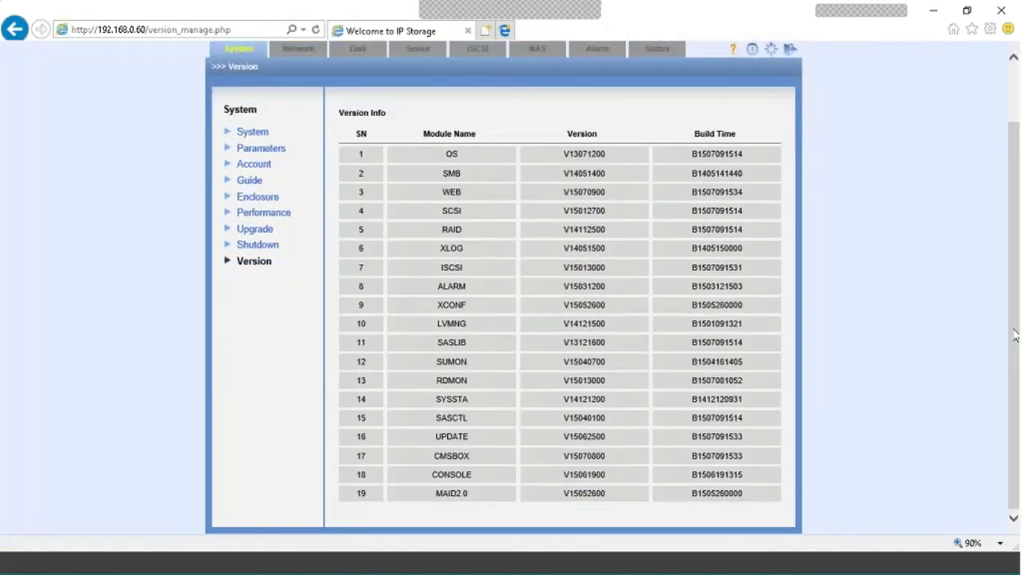
pyautogui.moveTo(425, 136); pyautogui.dragTo(424, 158)
pyautogui.click(424, 157)
pyautogui.moveTo(435, 493); pyautogui.dragTo(475, 497)
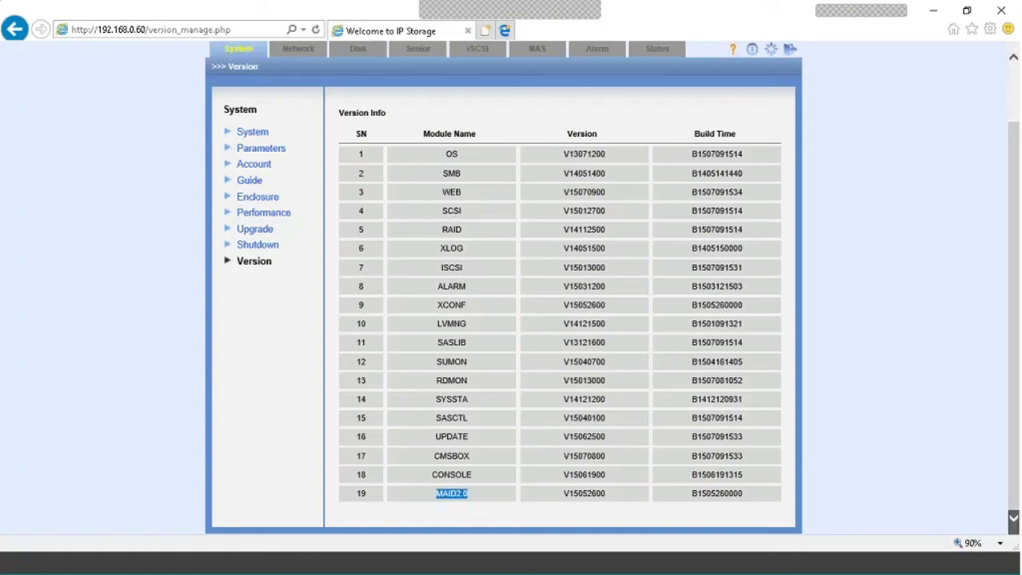
pyautogui.scroll(2, 1013, 517)
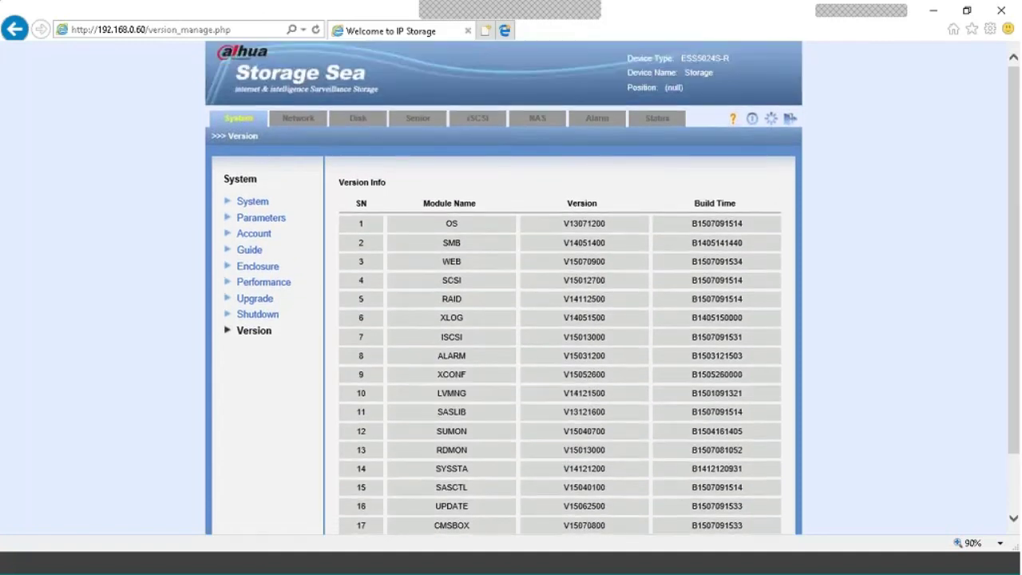
# Examine the network configuration, checking the gateway and IPv4 address of the Manage LAN interface eth0
pyautogui.click(300, 120)
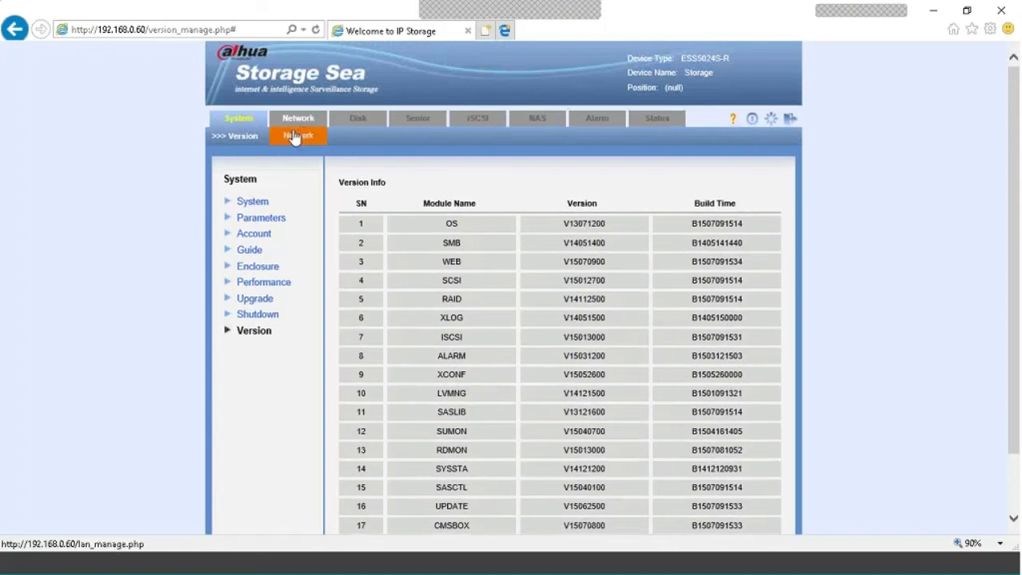
pyautogui.click(294, 138)
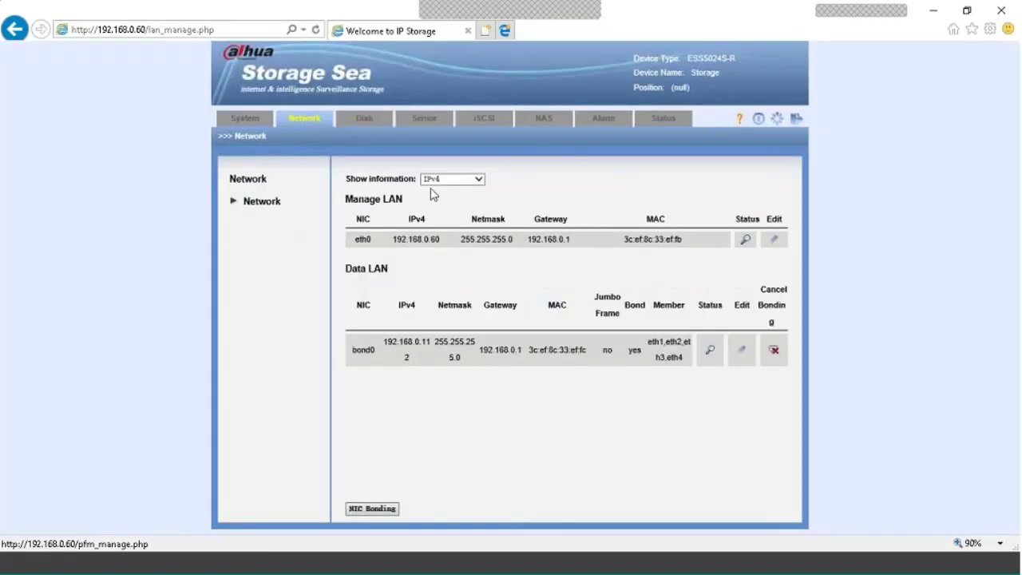
pyautogui.moveTo(530, 234); pyautogui.dragTo(566, 245)
pyautogui.moveTo(392, 238); pyautogui.dragTo(444, 246)
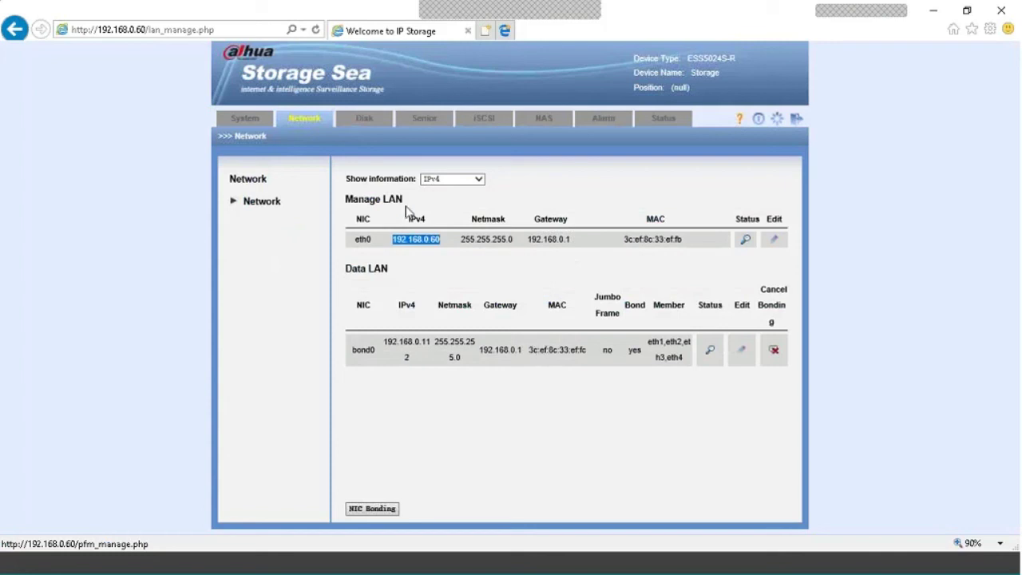
# Open the disk information page and look through the main information for all of the host's disk slots
pyautogui.moveTo(393, 120)
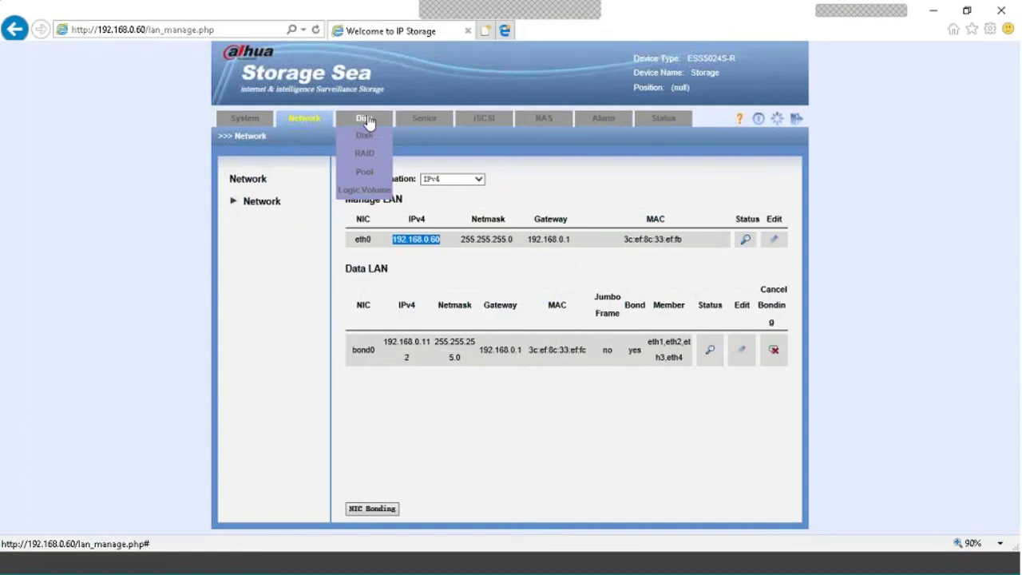
pyautogui.click(362, 138)
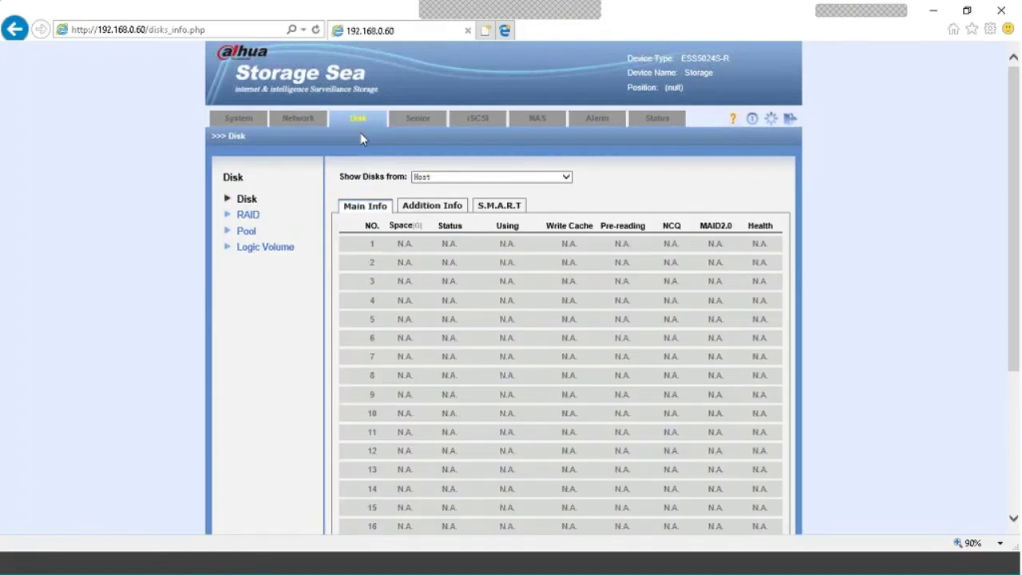
pyautogui.scroll(-2, 1012, 200)
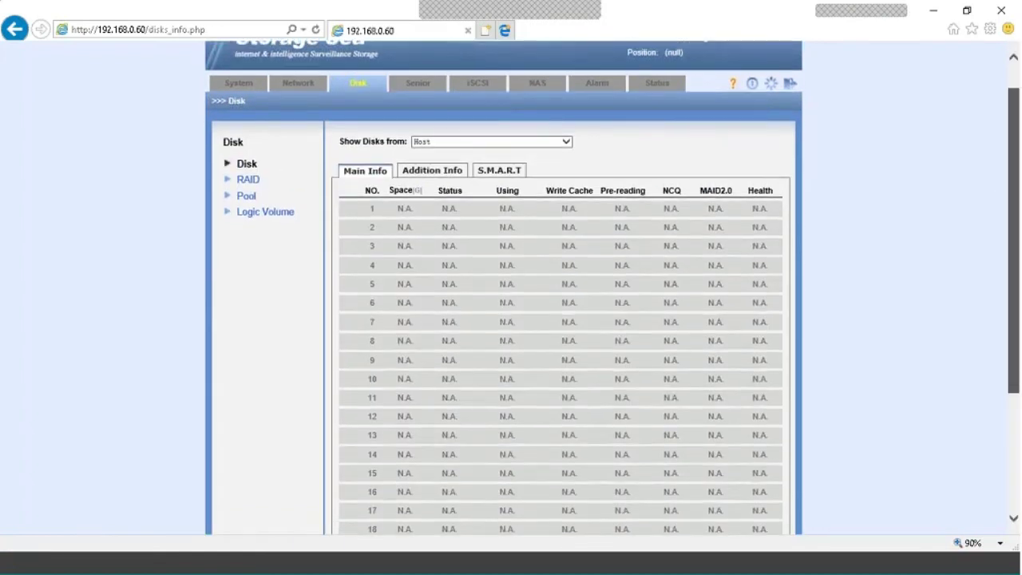
pyautogui.scroll(-1, 558, 319)
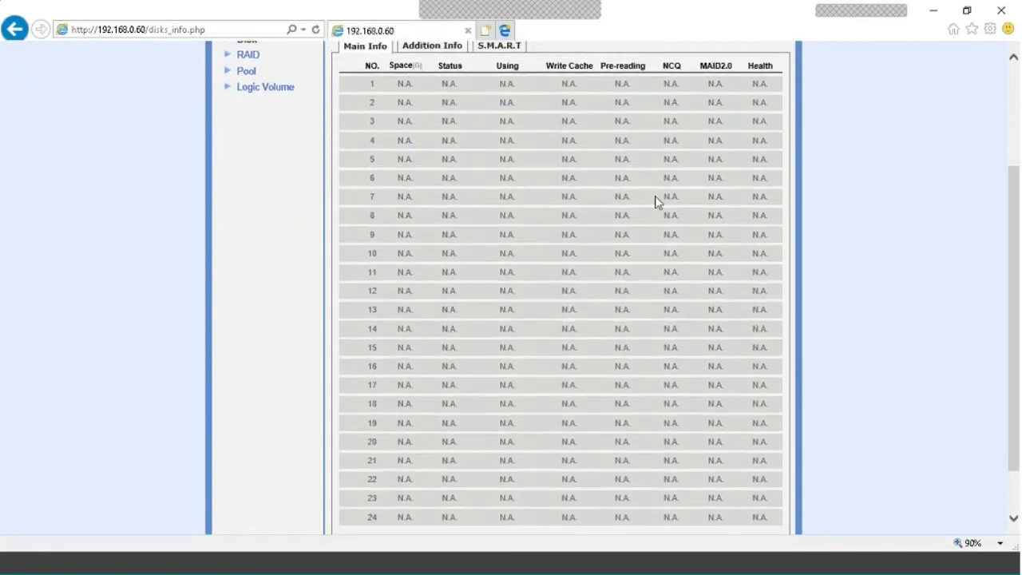
pyautogui.scroll(1, 571, 97)
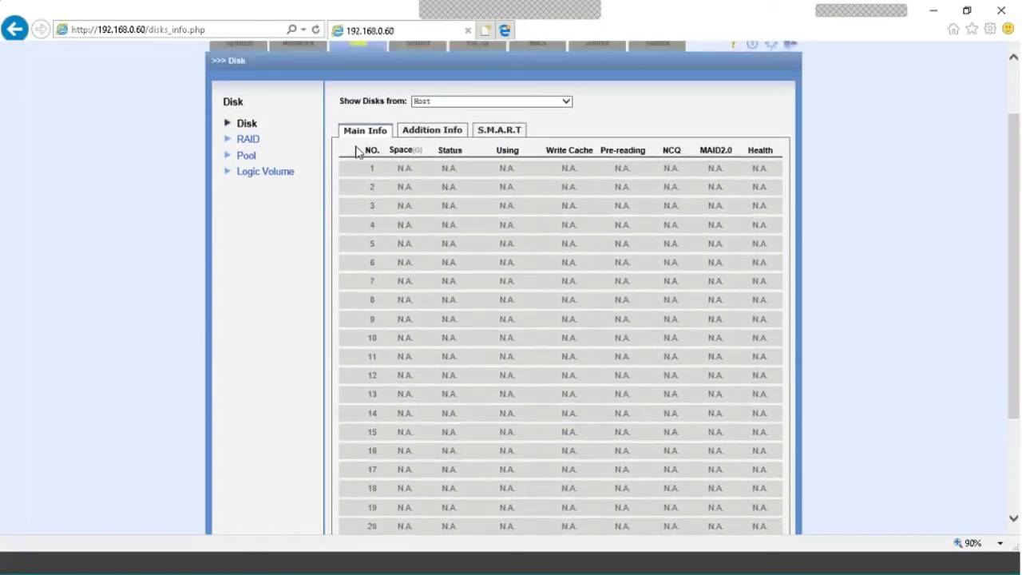
# Examine the main disk information columns, including Space, Status, Using, NCQ, MAID2.0 and Health
pyautogui.doubleClick(411, 150)
pyautogui.doubleClick(454, 152)
pyautogui.doubleClick(507, 151)
pyautogui.moveTo(541, 156)
pyautogui.mouseDown()
pyautogui.moveTo(635, 163)
pyautogui.moveTo(757, 142)
pyautogui.moveTo(665, 150)
pyautogui.moveTo(747, 160)
pyautogui.mouseUp()
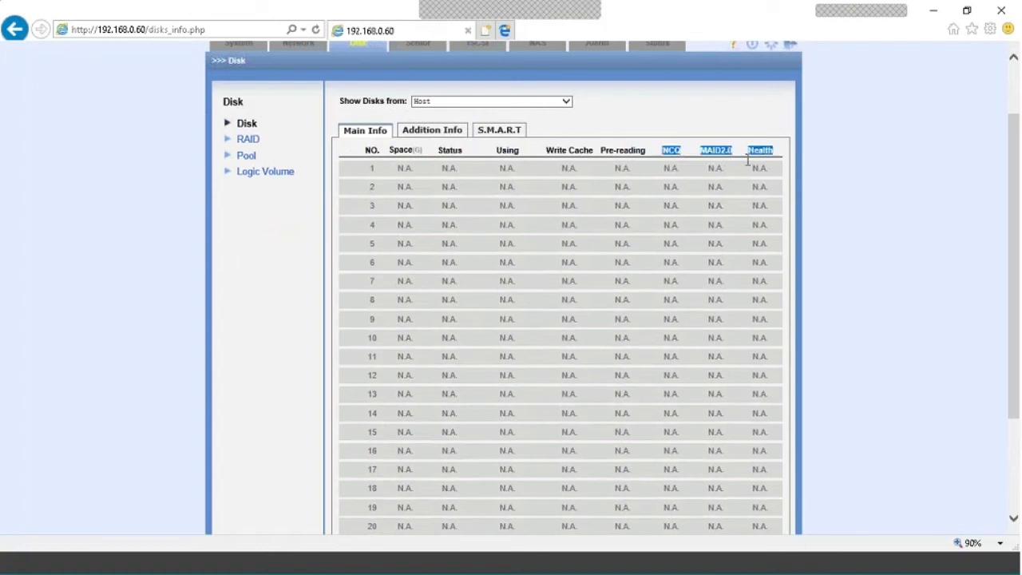
pyautogui.click(702, 157)
pyautogui.doubleClick(722, 153)
pyautogui.click(729, 155)
pyautogui.scroll(2, 729, 150)
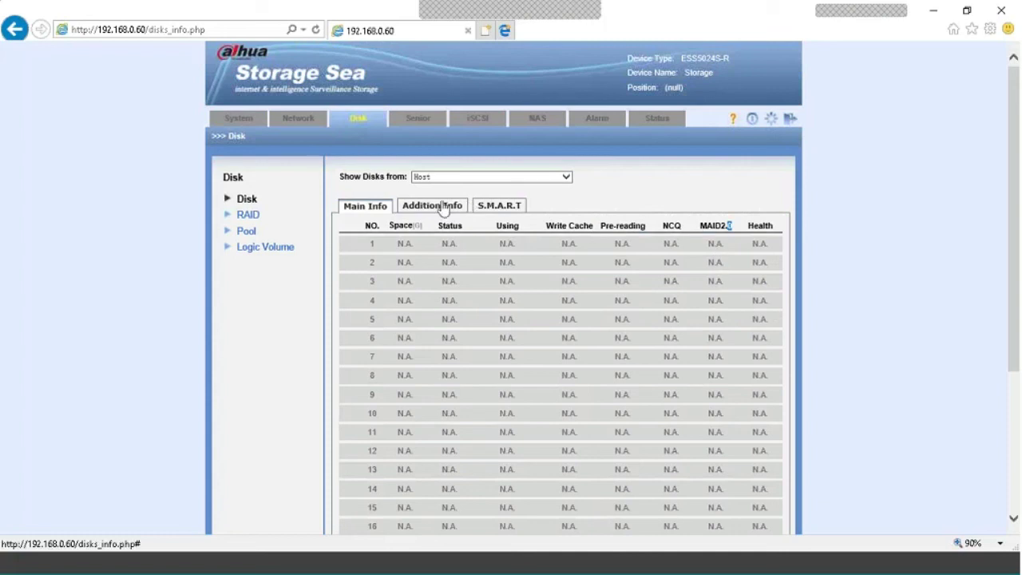
# Check which sources the disk list can be shown from, and view the additional information for the Host disks
pyautogui.click(457, 180)
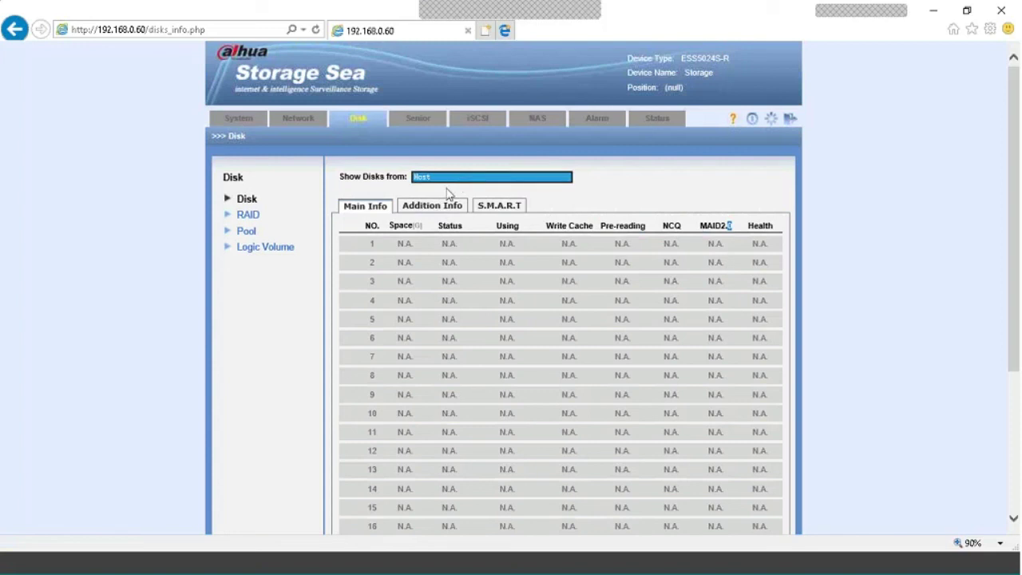
pyautogui.click(467, 192)
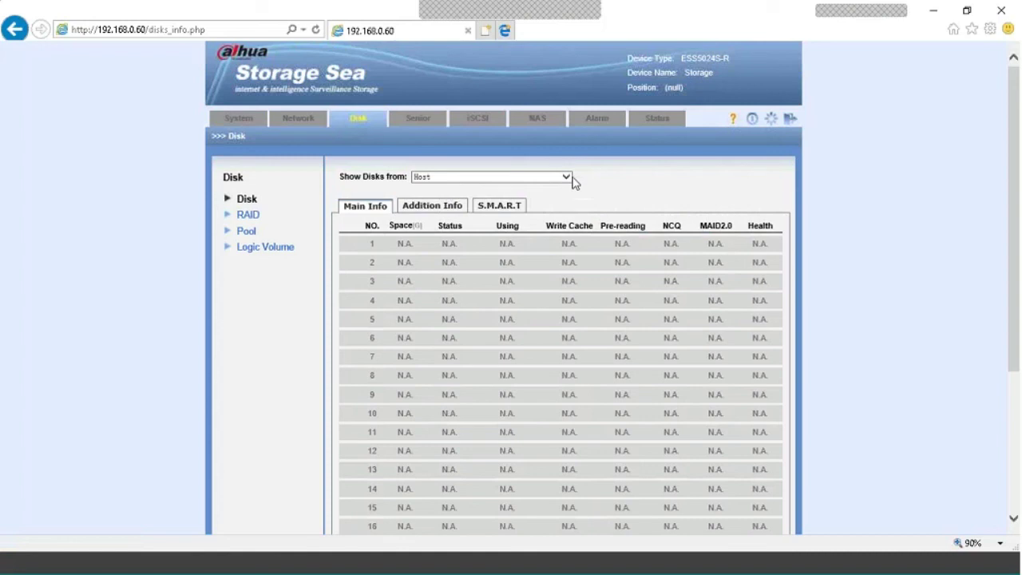
pyautogui.click(495, 177)
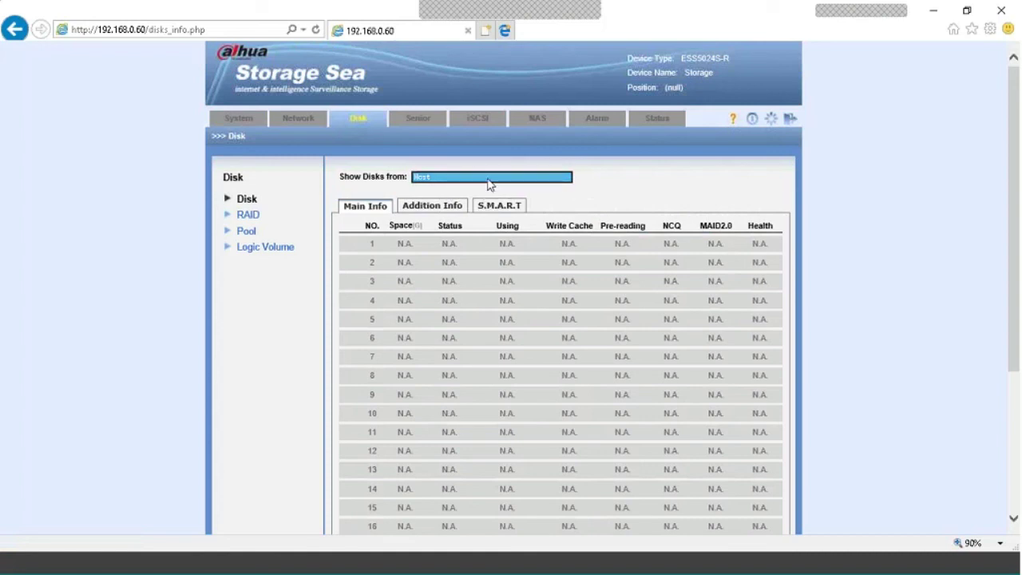
pyautogui.click(442, 209)
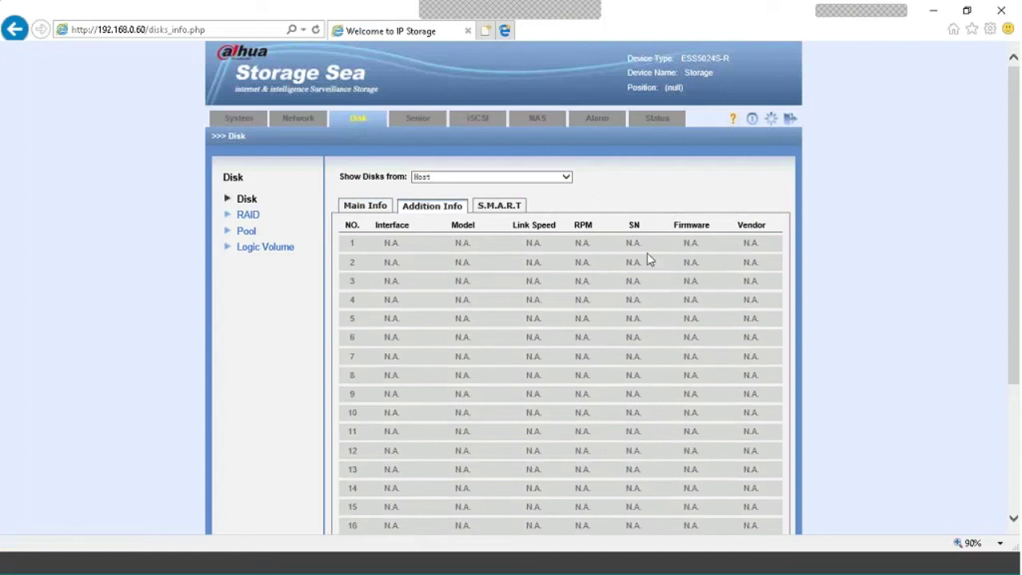
# Examine the S.M.A.R.T. data of the Host disks, including the Power-On, CRC ERR, Pending SEC and G-Sense ERR columns
pyautogui.click(501, 209)
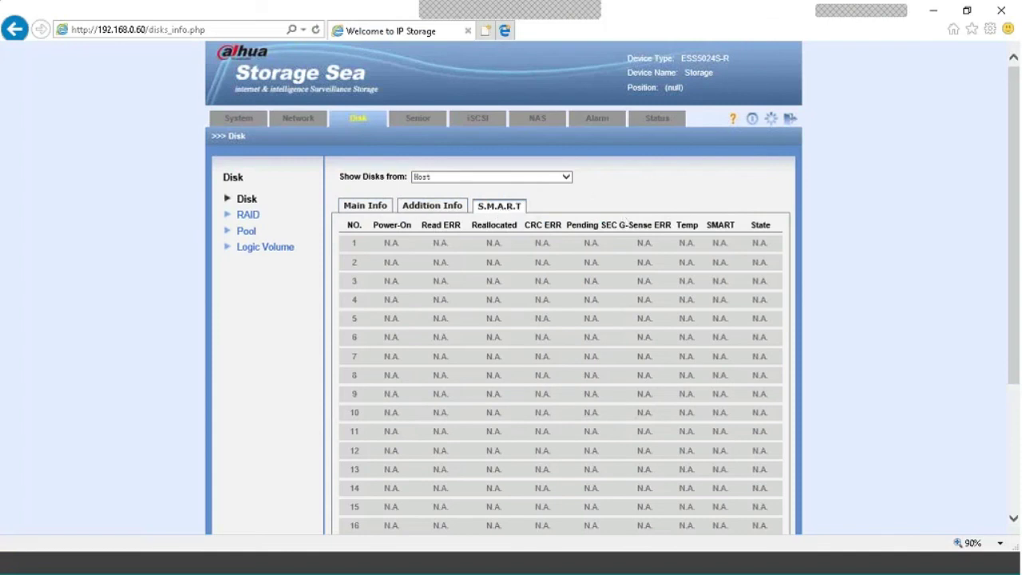
pyautogui.scroll(-1, 623, 221)
pyautogui.scroll(-2, 586, 152)
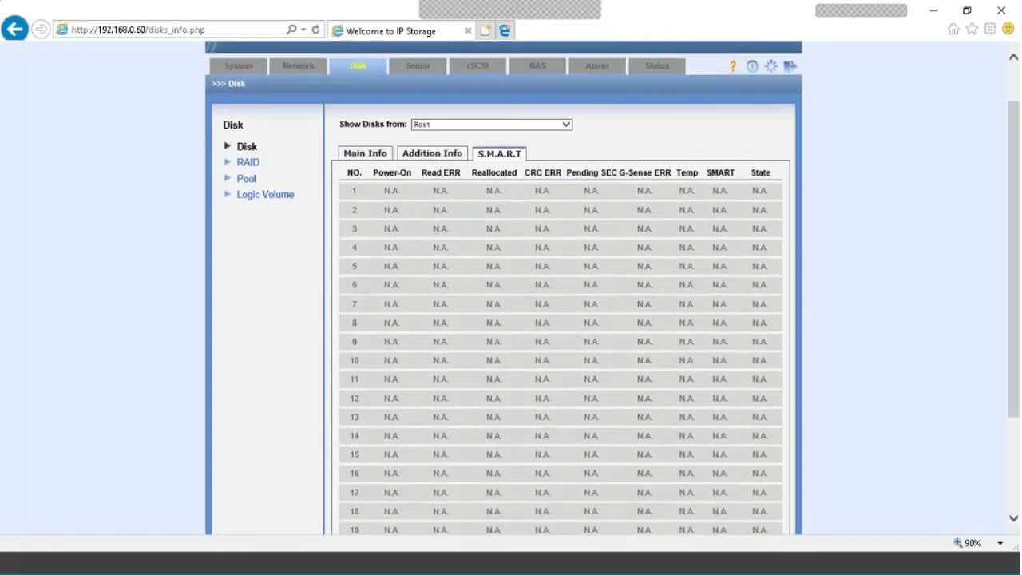
pyautogui.moveTo(365, 192); pyautogui.dragTo(425, 191)
pyautogui.click(435, 187)
pyautogui.doubleClick(532, 169)
pyautogui.moveTo(568, 172); pyautogui.dragTo(633, 179)
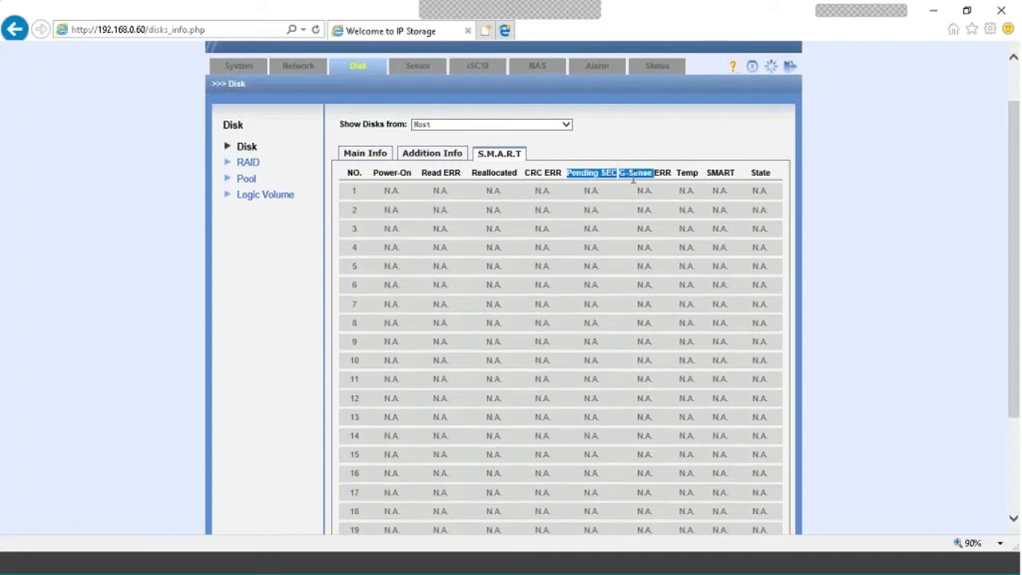
pyautogui.click(708, 191)
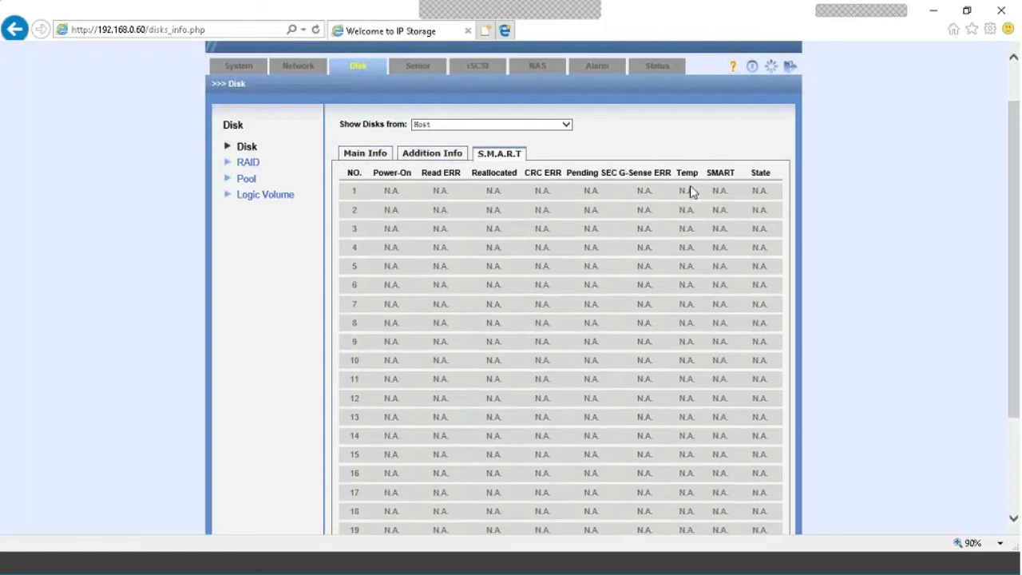
pyautogui.scroll(-1, 1014, 240)
pyautogui.scroll(-3, 511, 319)
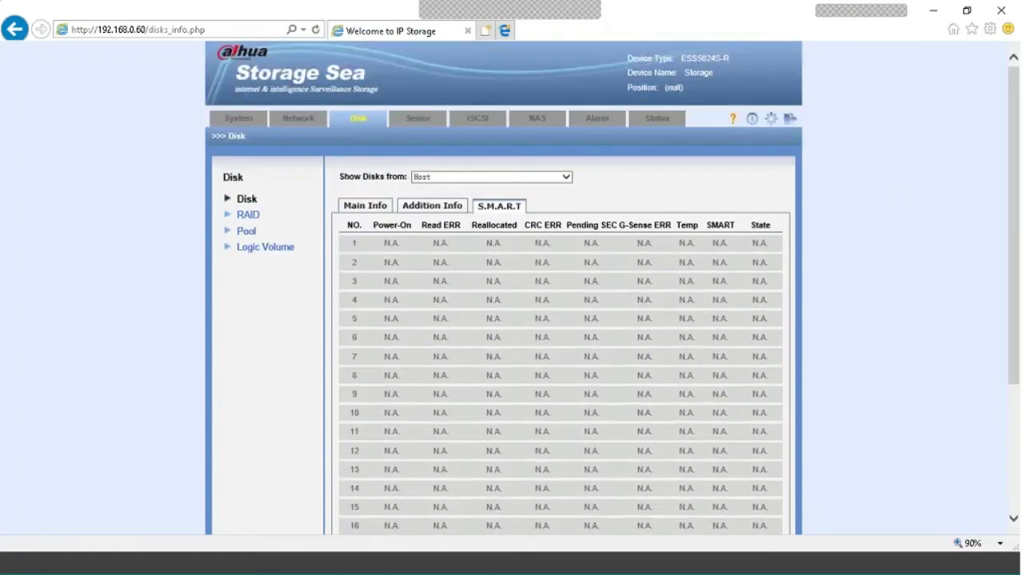
# Examine the RAID management list and its Member Disk, Total Size, Pool Name and Device columns
pyautogui.click(248, 215)
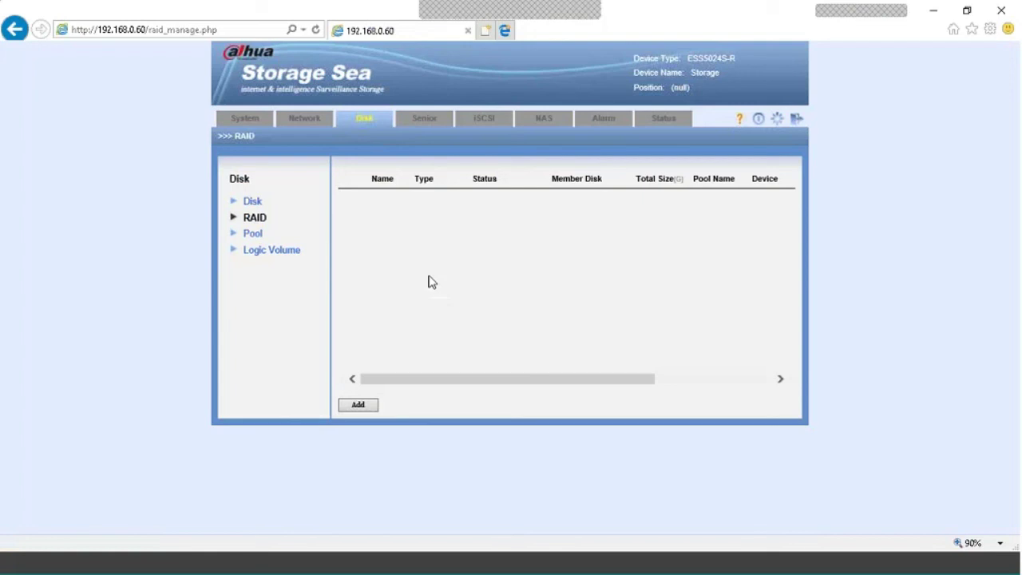
pyautogui.moveTo(257, 126)
pyautogui.moveTo(552, 178); pyautogui.dragTo(624, 180)
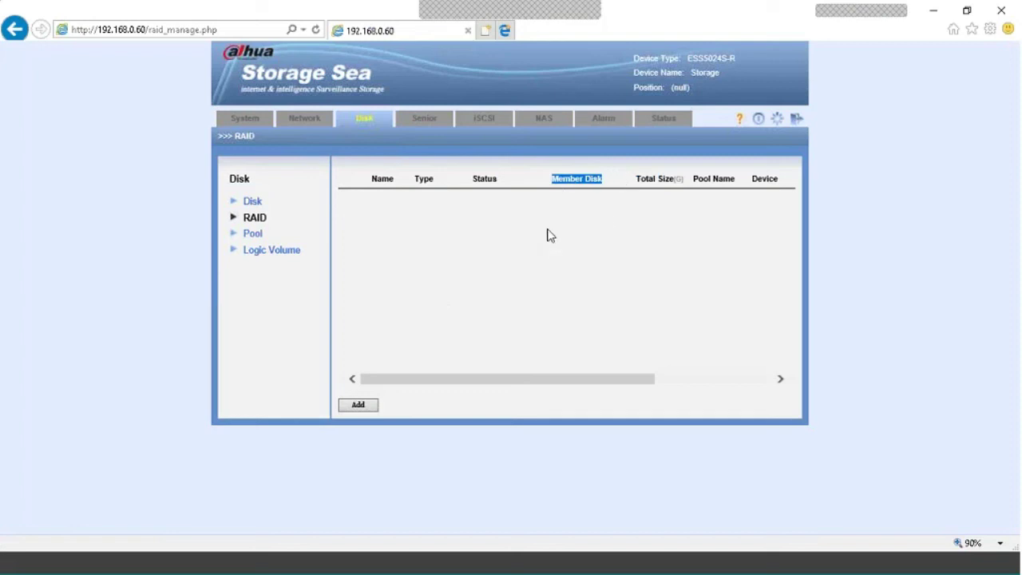
pyautogui.moveTo(636, 179); pyautogui.dragTo(652, 208)
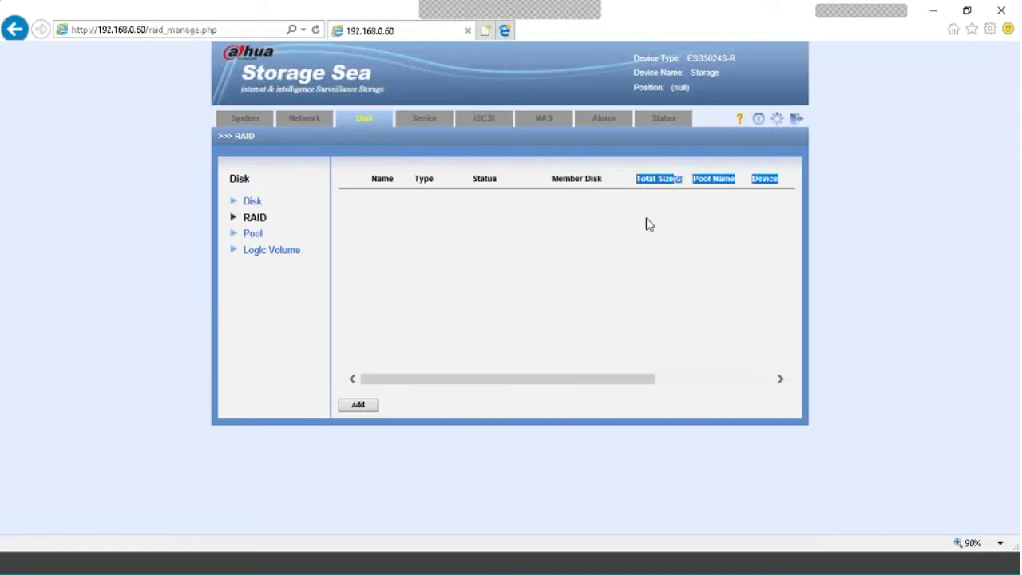
pyautogui.click(647, 225)
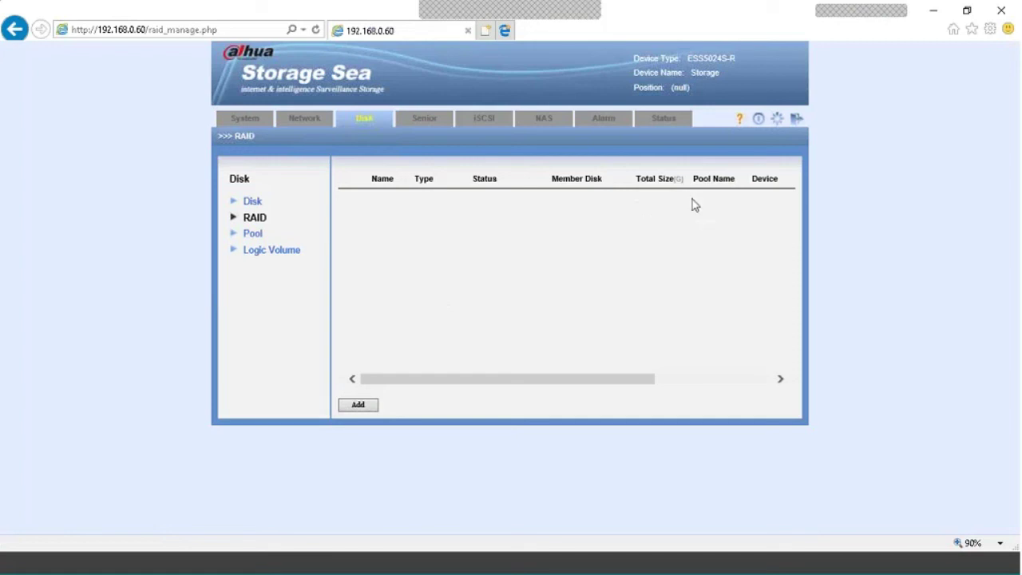
pyautogui.moveTo(694, 178); pyautogui.dragTo(715, 182)
pyautogui.click(738, 190)
pyautogui.click(677, 182)
# View the storage pool list and the logic volume list
pyautogui.click(250, 236)
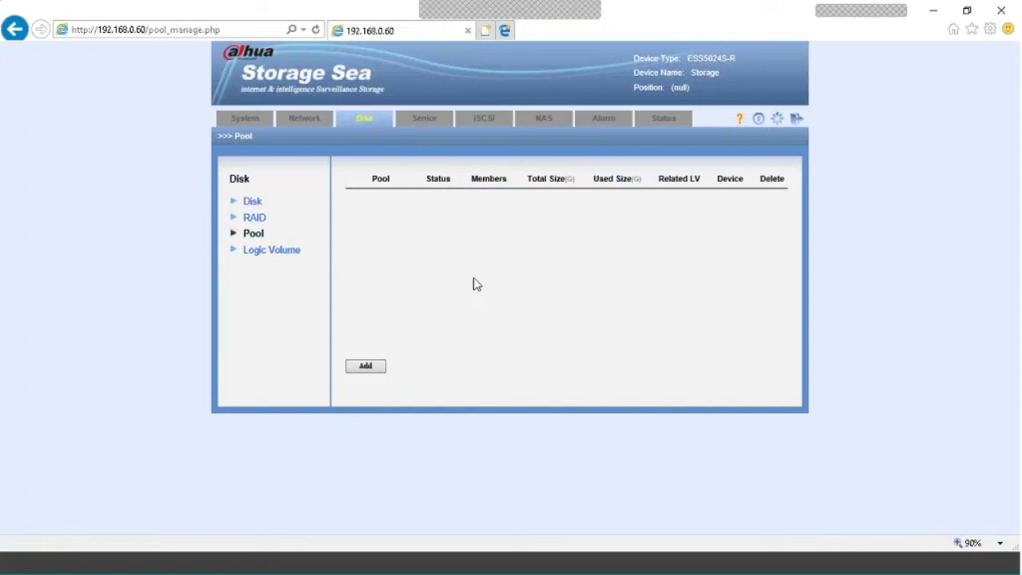
pyautogui.click(272, 254)
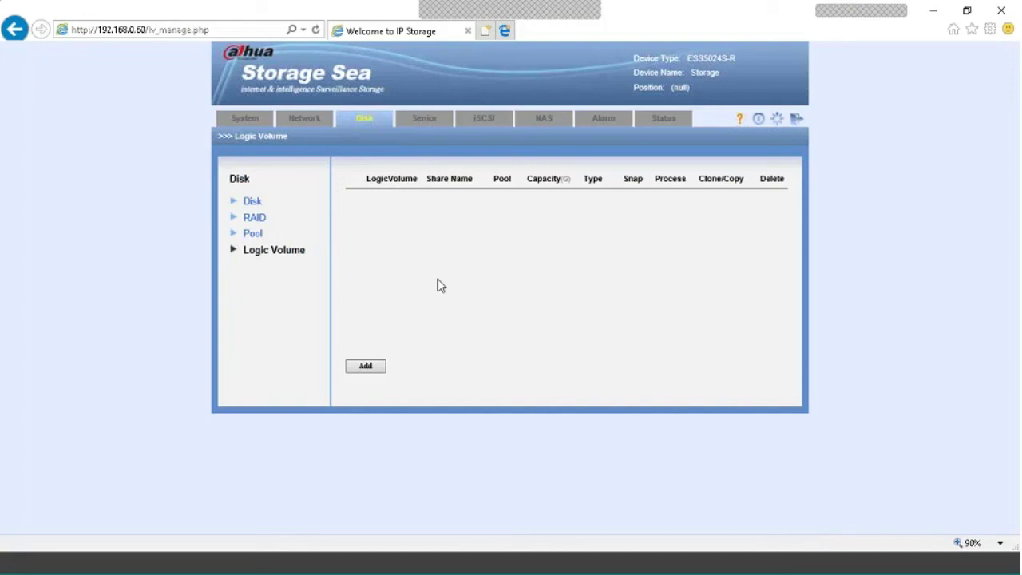
pyautogui.moveTo(426, 133)
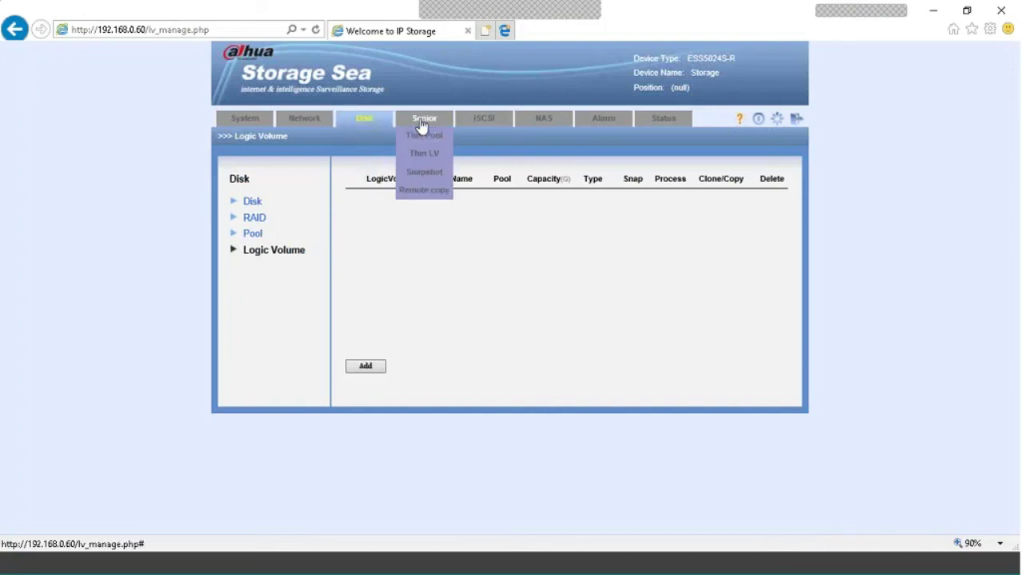
# View the Senior section's Thin Pool, Thin LV and Snapshot pages, and return to the Thin Pool list
pyautogui.click(423, 136)
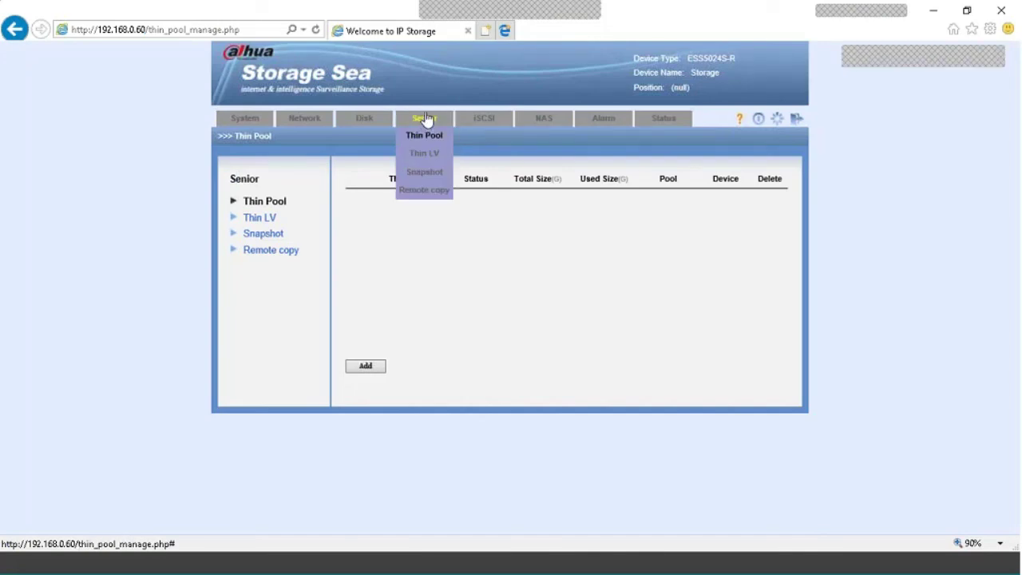
pyautogui.click(425, 160)
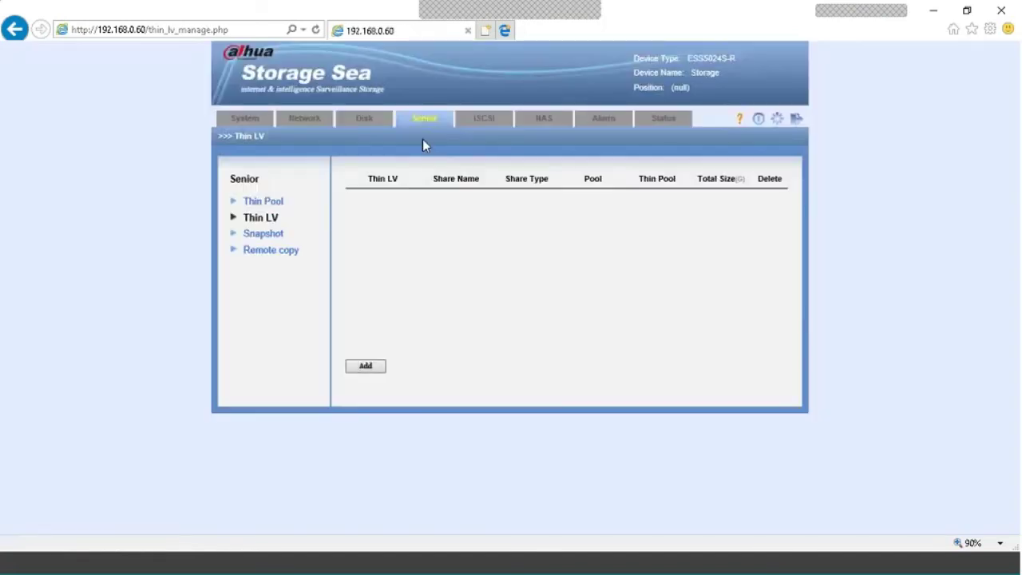
pyautogui.click(426, 178)
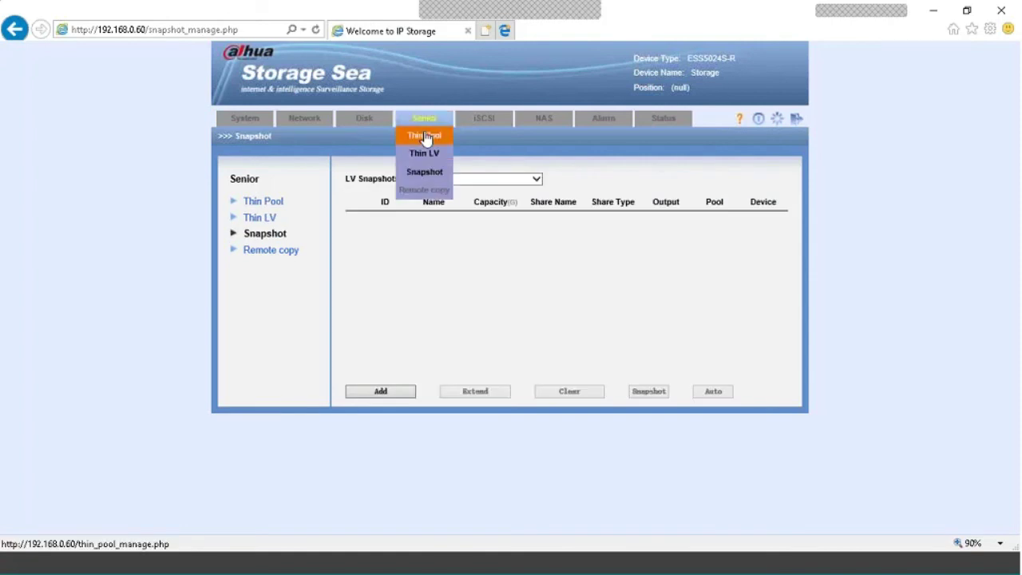
pyautogui.click(424, 136)
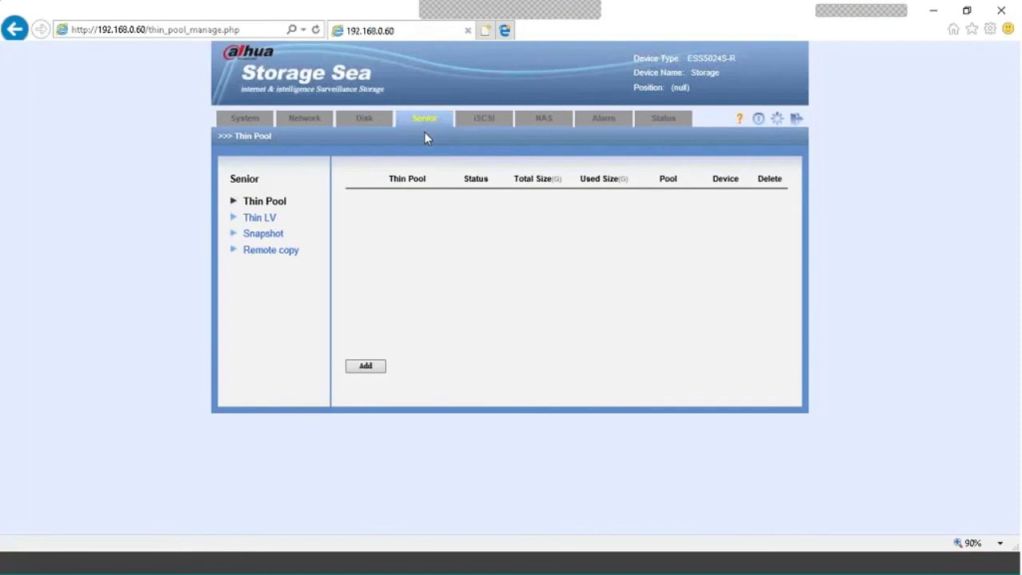
pyautogui.moveTo(427, 120)
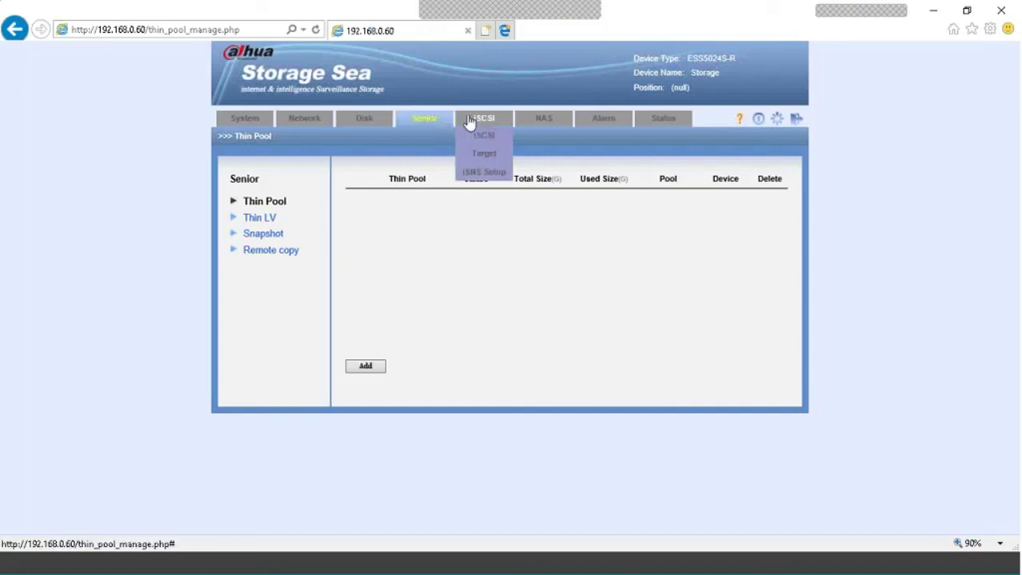
# View the iSCSI list and the Target list, and return to the iSCSI list
pyautogui.click(469, 122)
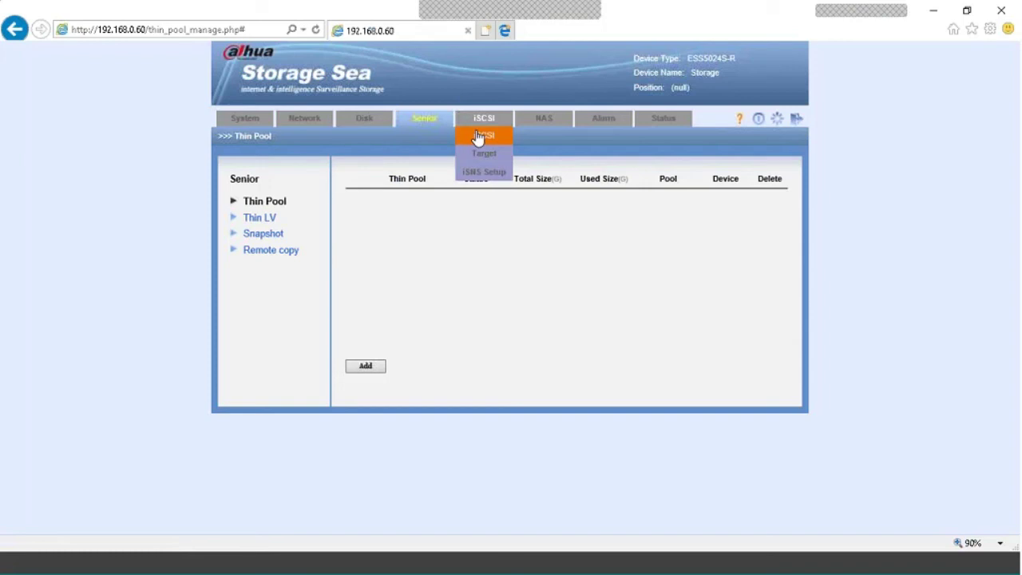
pyautogui.click(478, 135)
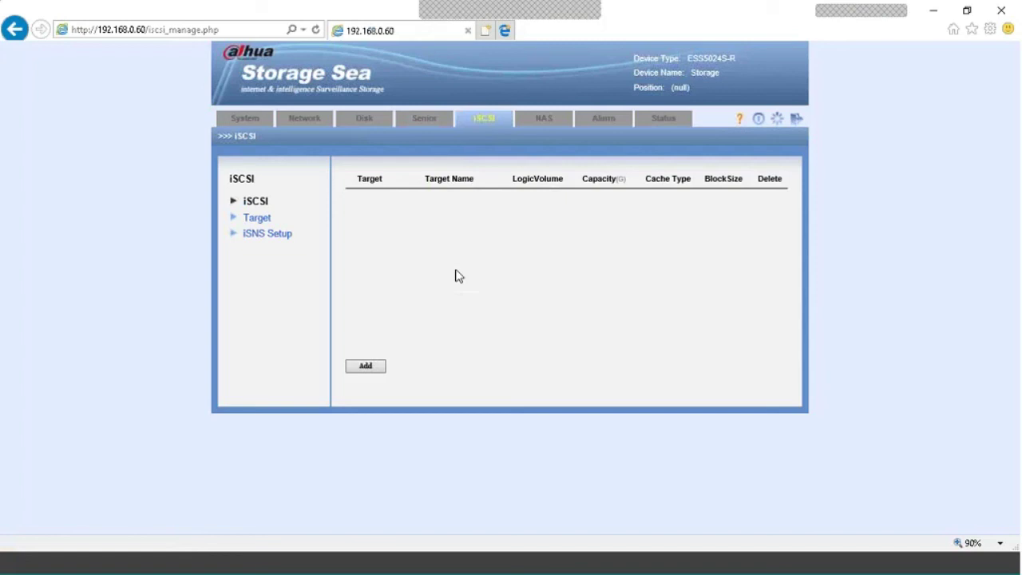
pyautogui.click(264, 222)
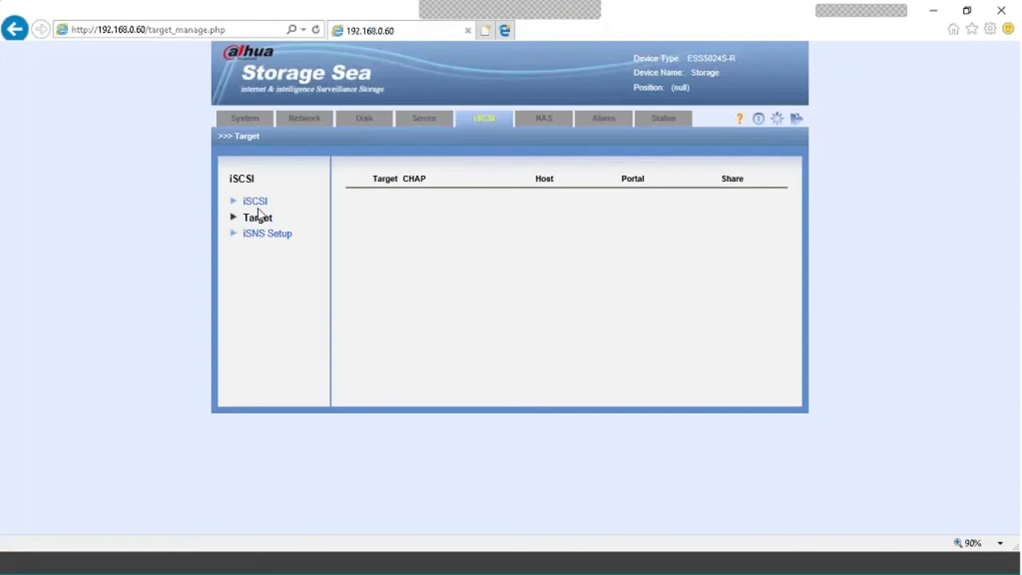
pyautogui.click(264, 204)
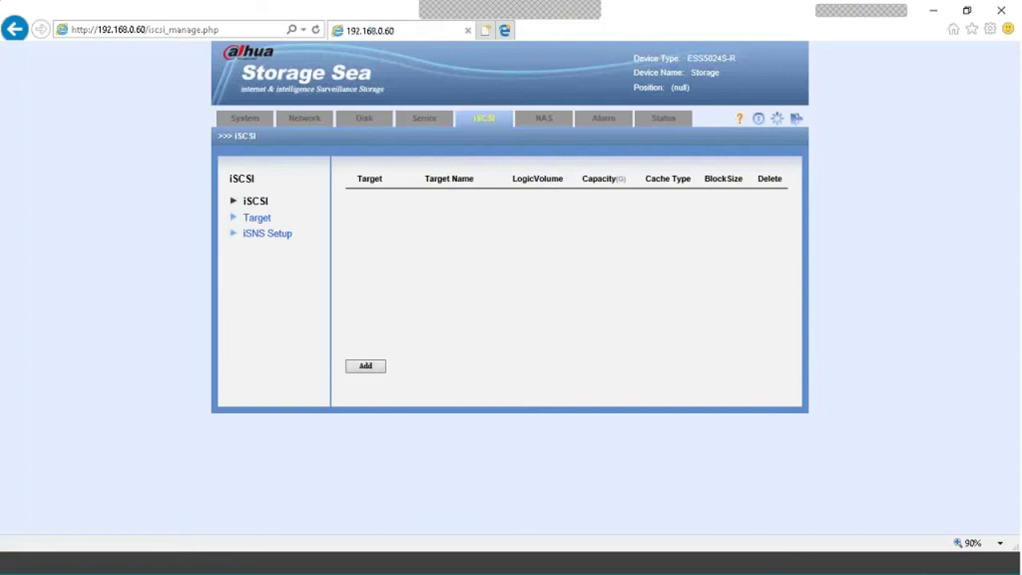
# Open the form for adding an iSCSI target and examine its Target Name, LogicVolume, BlockSize, Cache Type and Target settings
pyautogui.click(365, 366)
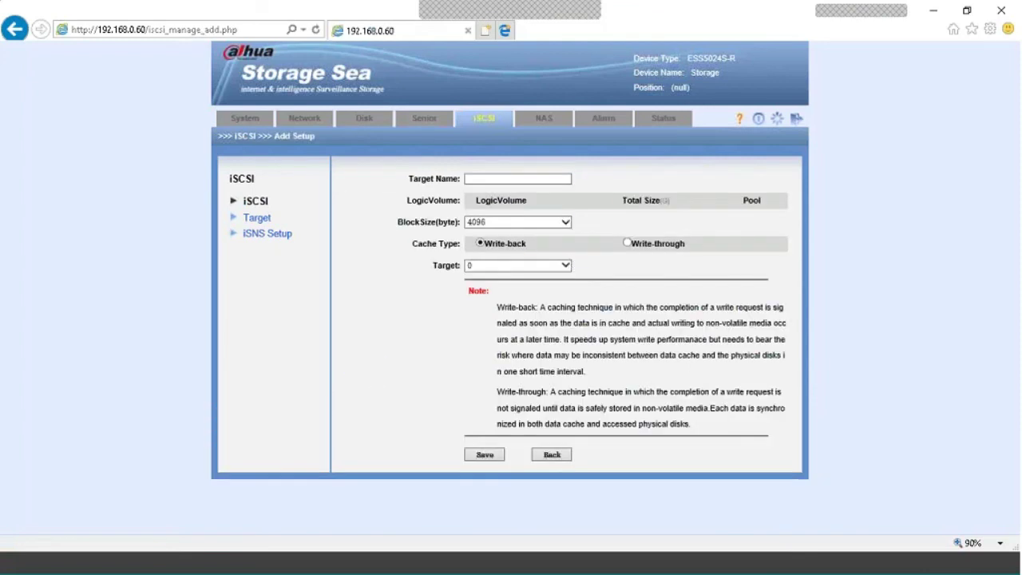
pyautogui.moveTo(403, 178); pyautogui.dragTo(571, 267)
pyautogui.click(832, 299)
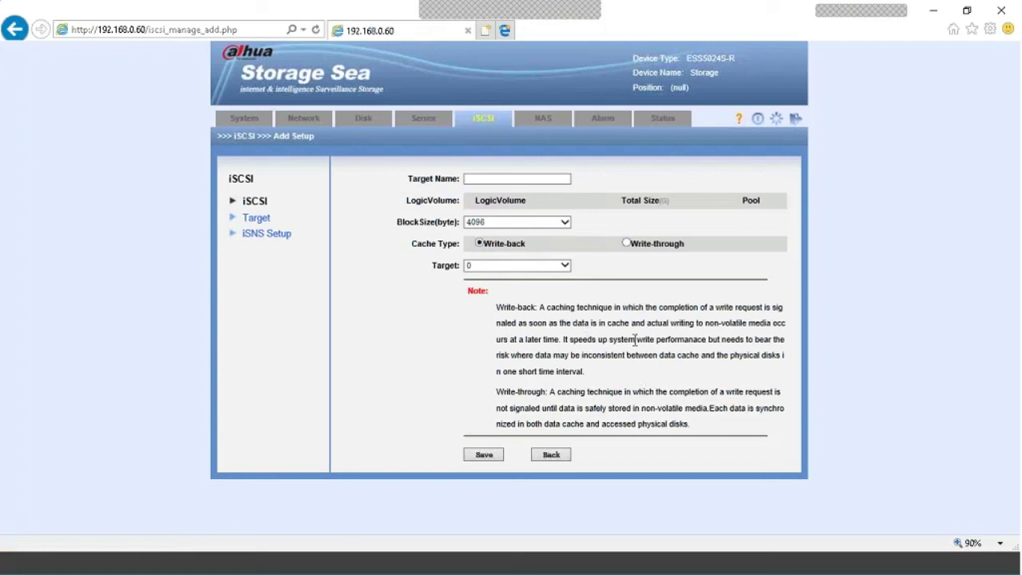
# View the iSCSI Target page again and check the iSNS Address field in the iSNS setup
pyautogui.click(269, 223)
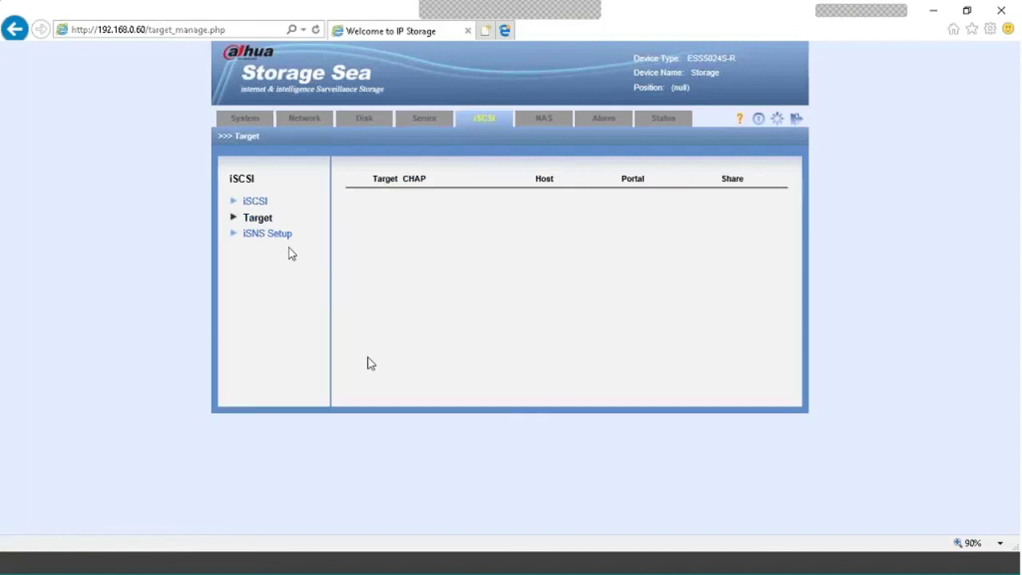
pyautogui.click(287, 241)
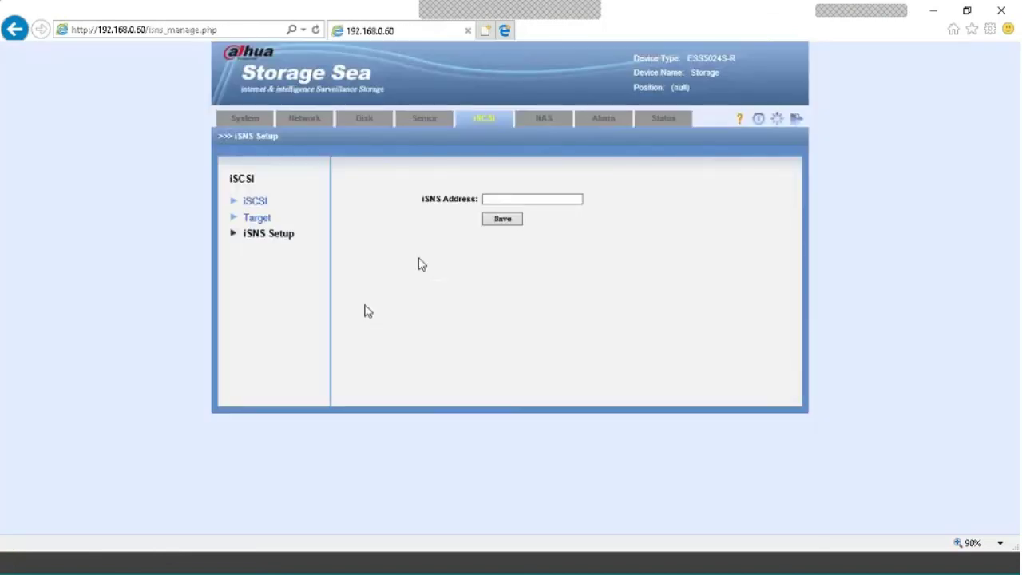
pyautogui.click(531, 203)
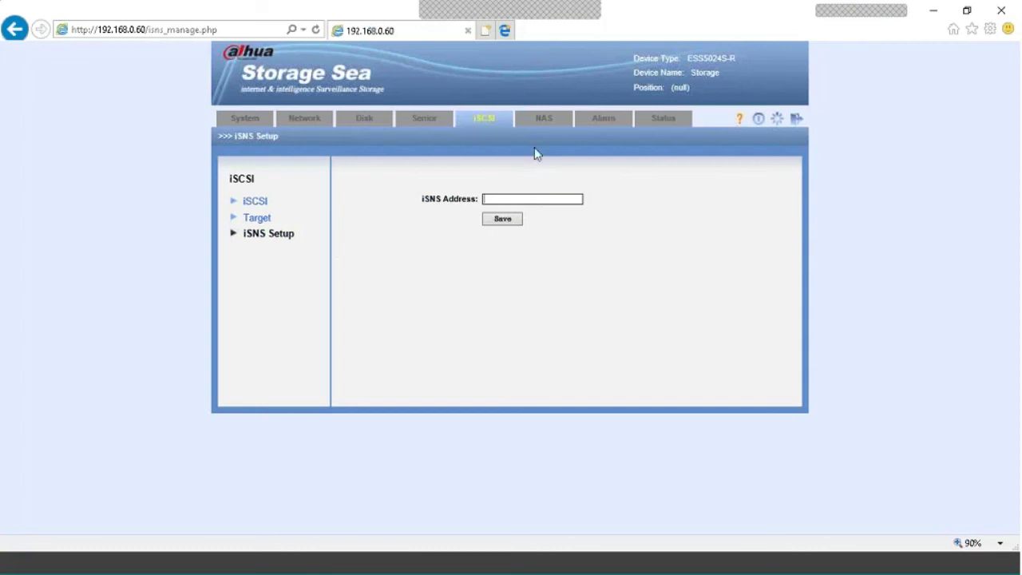
# Examine the NAS share management list and its column headings, from NAS Directory to Delete
pyautogui.moveTo(552, 131)
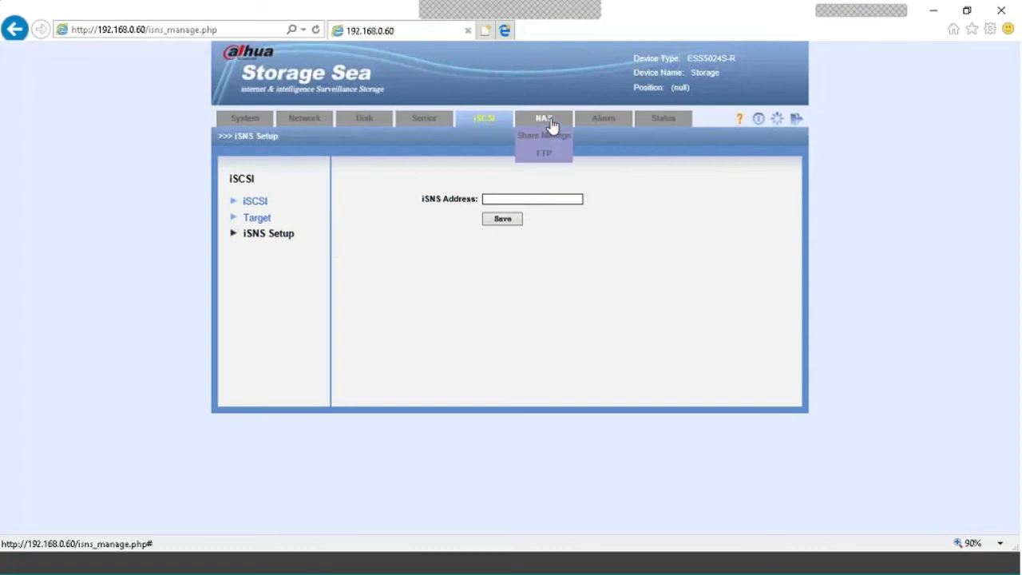
pyautogui.click(550, 125)
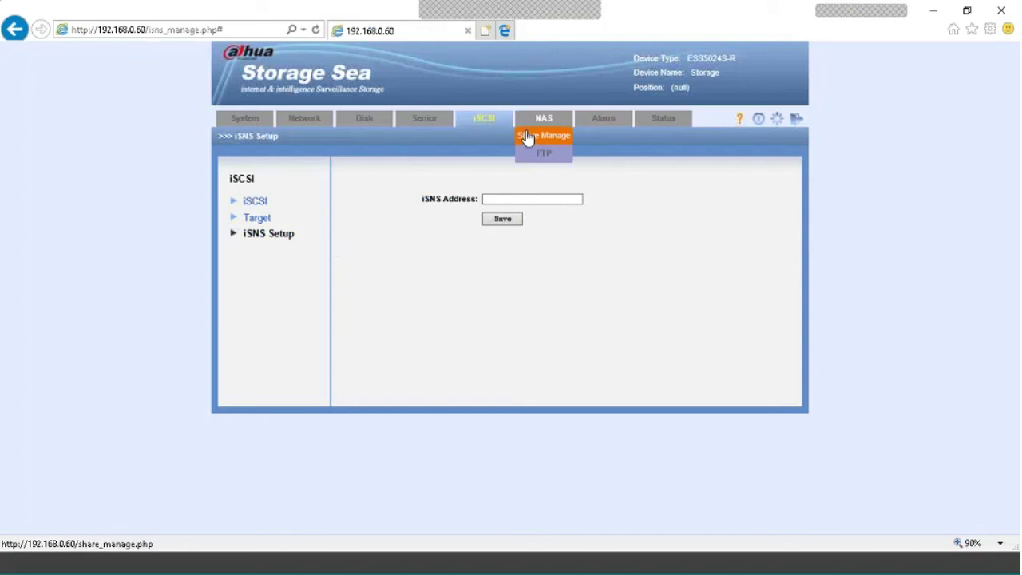
pyautogui.click(526, 137)
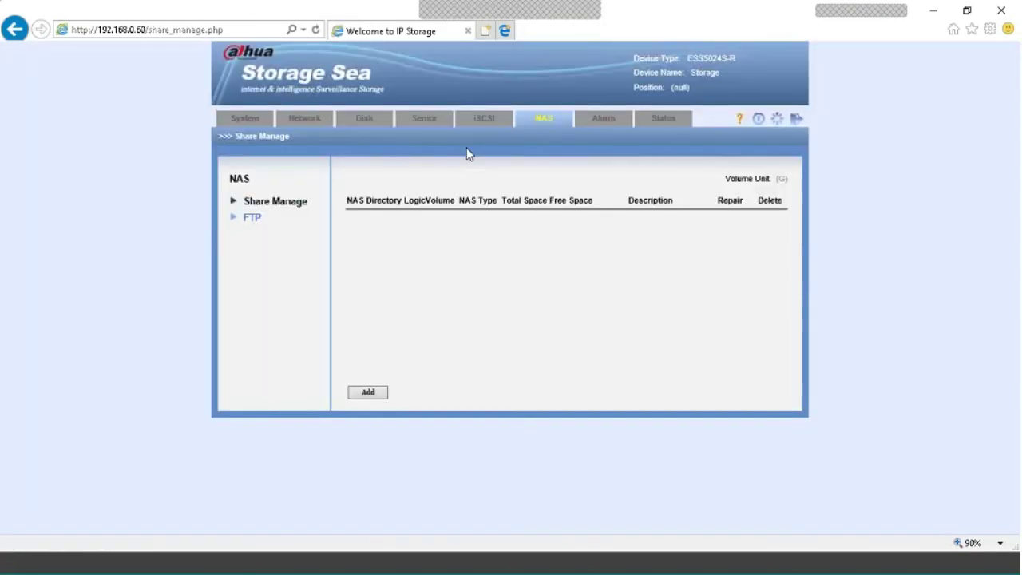
pyautogui.moveTo(358, 200); pyautogui.dragTo(365, 231)
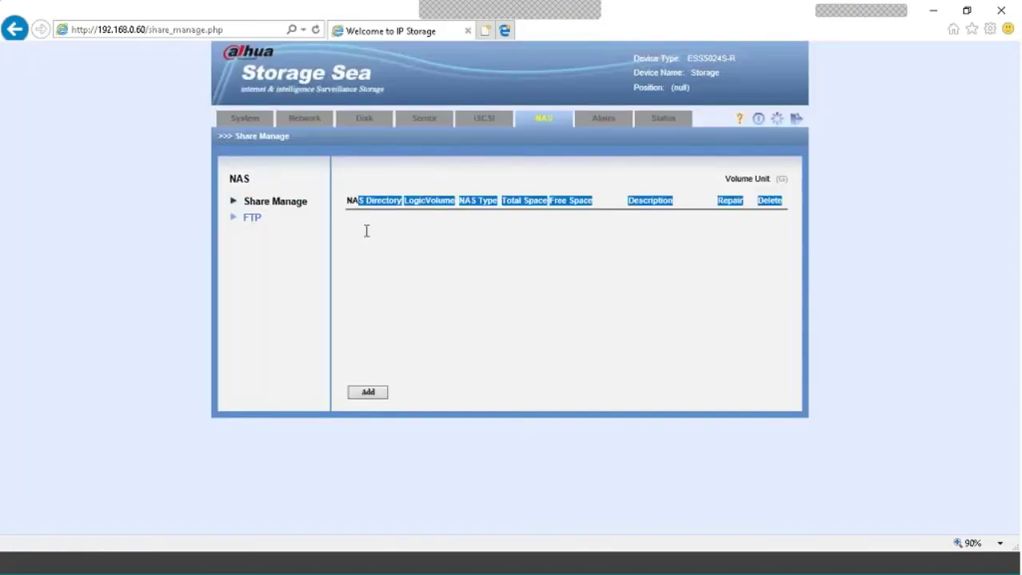
pyautogui.click(389, 313)
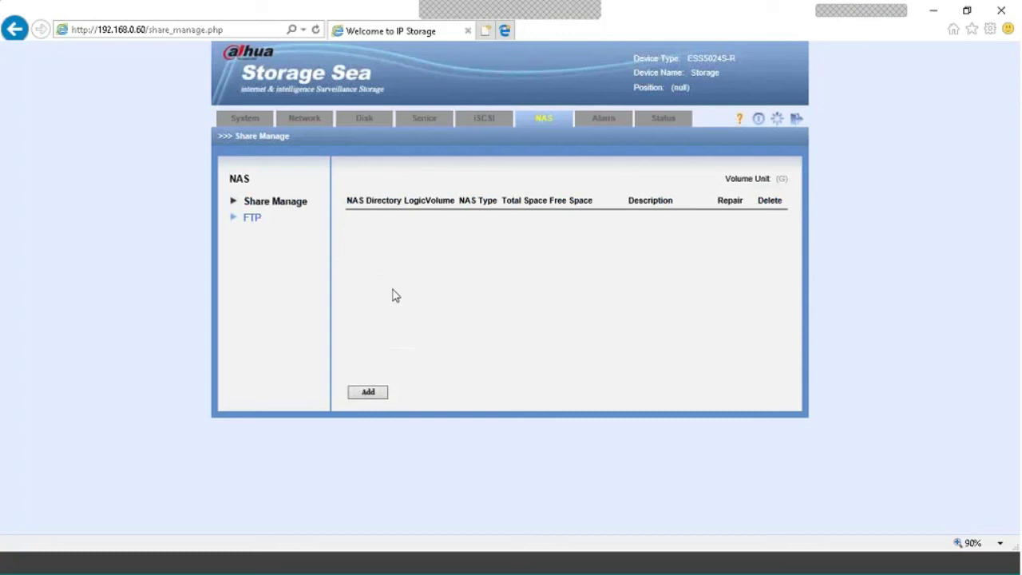
# Examine the NAS FTP parameters for transmission speed and connection amounts, and the FTP user permission settings
pyautogui.click(254, 219)
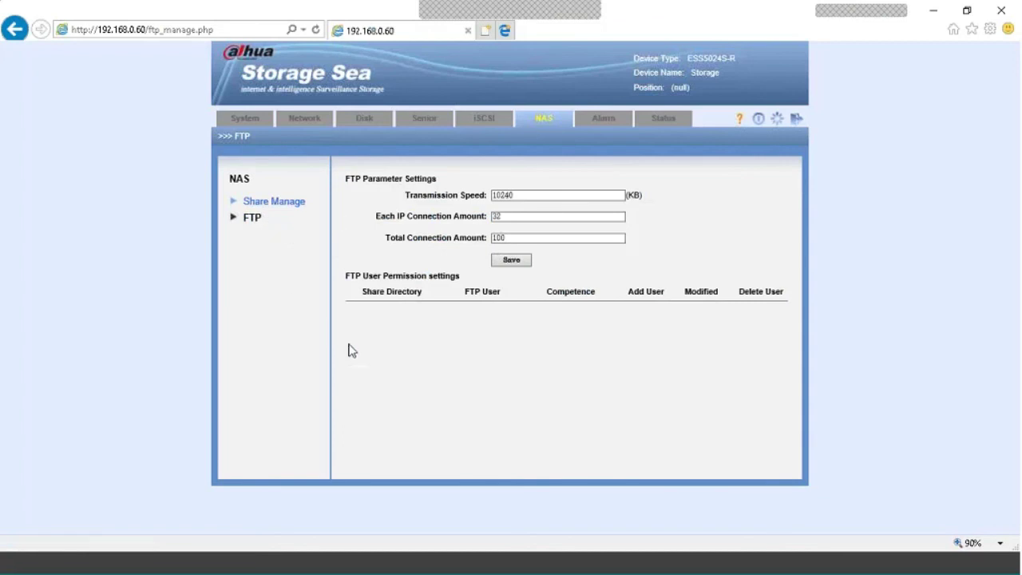
pyautogui.click(510, 216)
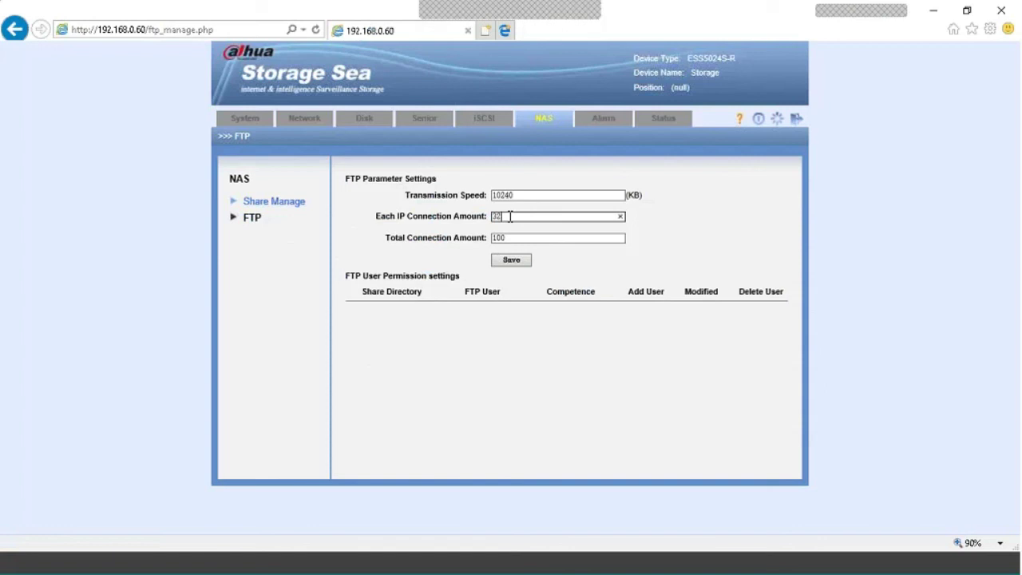
pyautogui.click(546, 194)
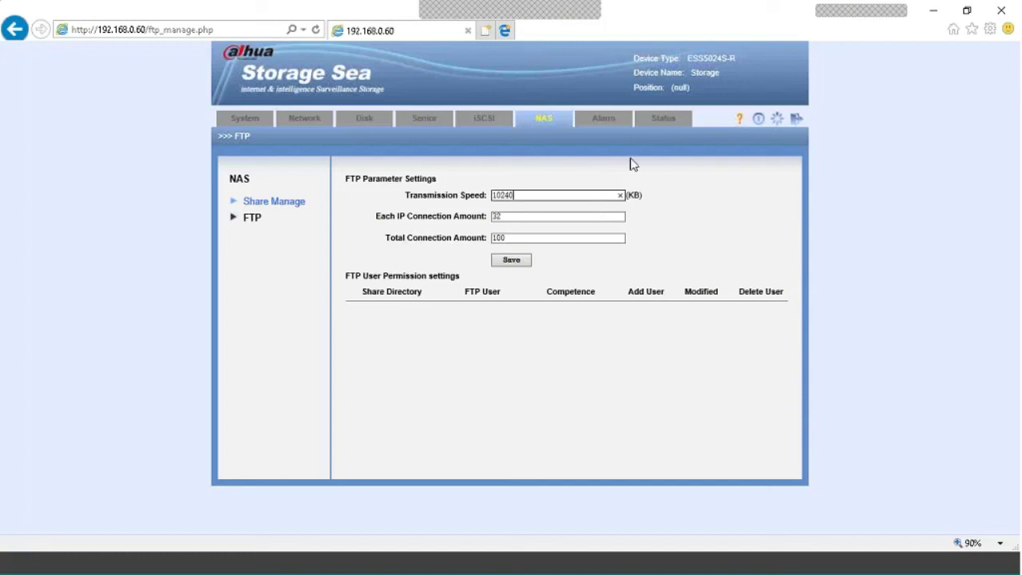
# Review the Alarm Setup page's buzzer, SNMP and email alarm configuration down to the receiver fields
pyautogui.moveTo(611, 128)
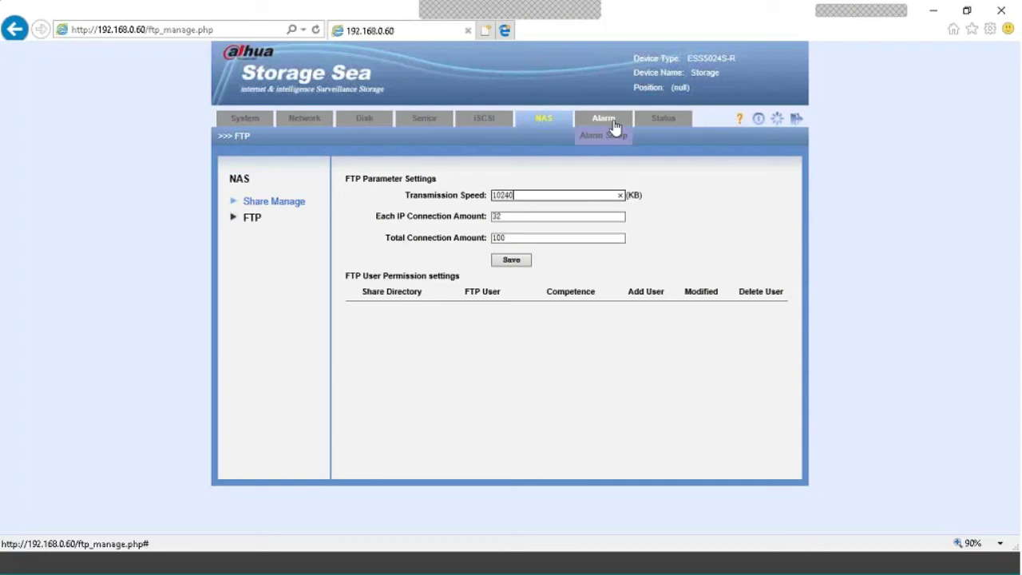
pyautogui.click(603, 136)
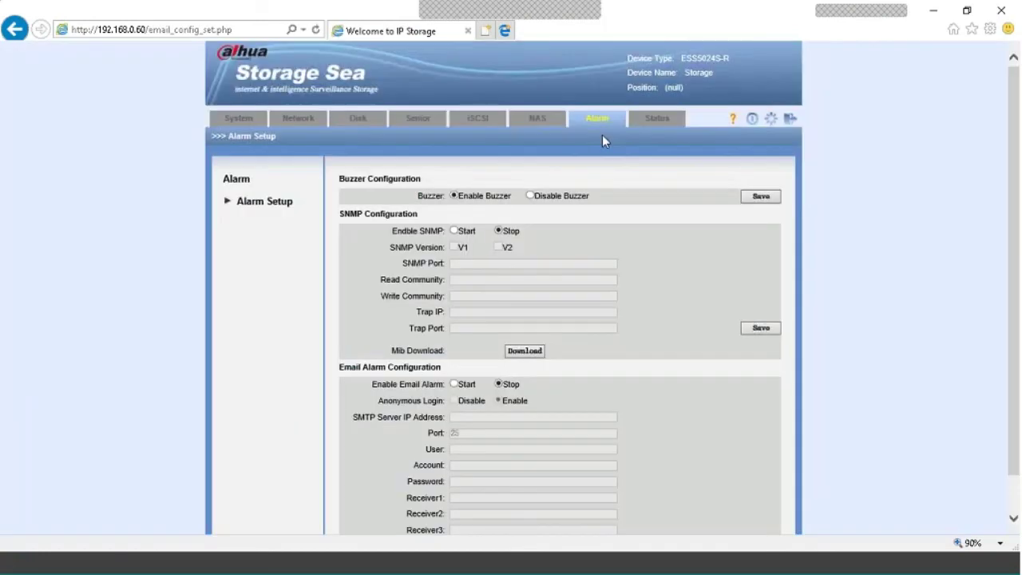
pyautogui.scroll(-1, 741, 116)
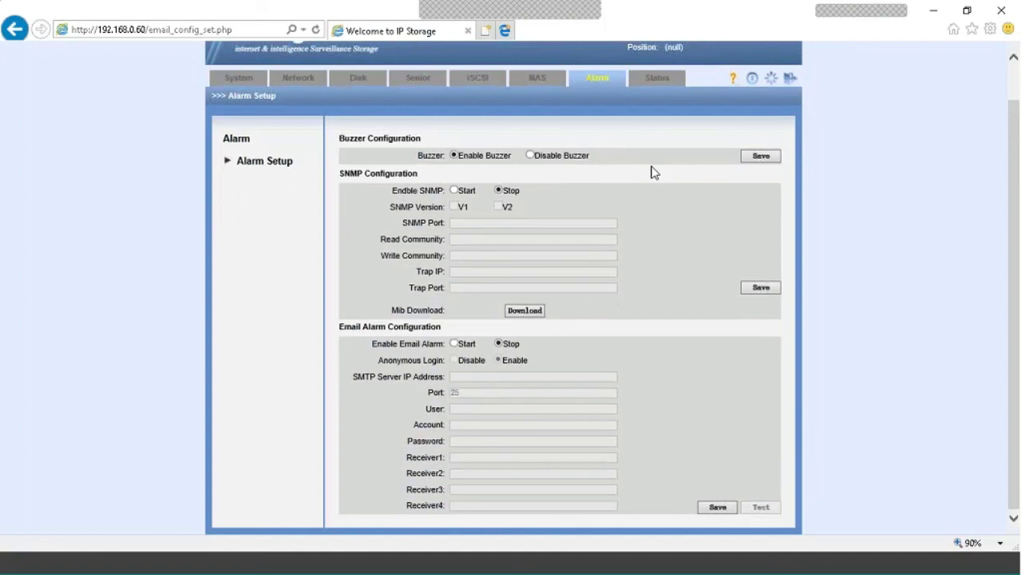
# Examine the system log's retrieval options and read through its recorded entries
pyautogui.moveTo(586, 96)
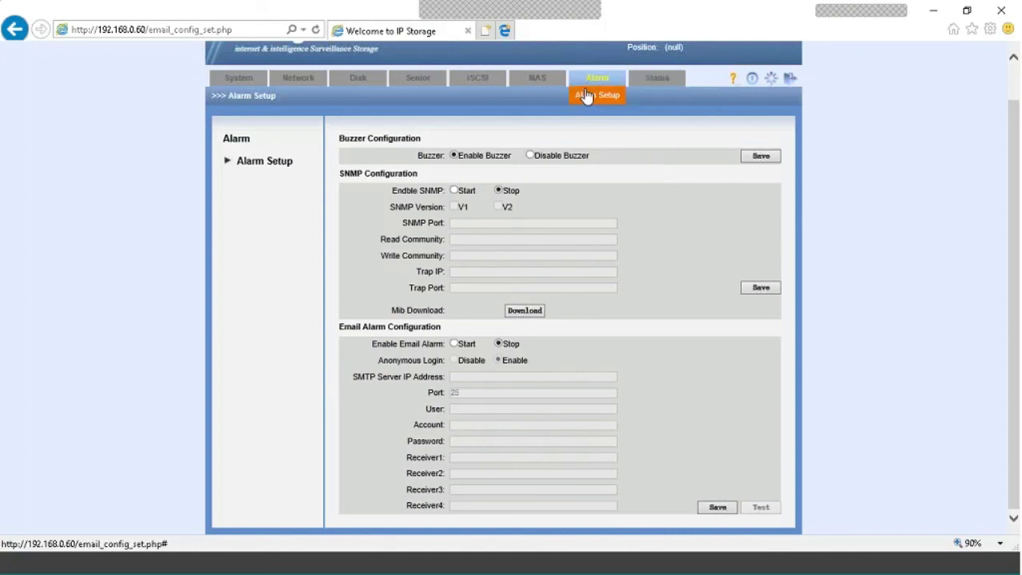
pyautogui.moveTo(657, 77)
pyautogui.click(655, 96)
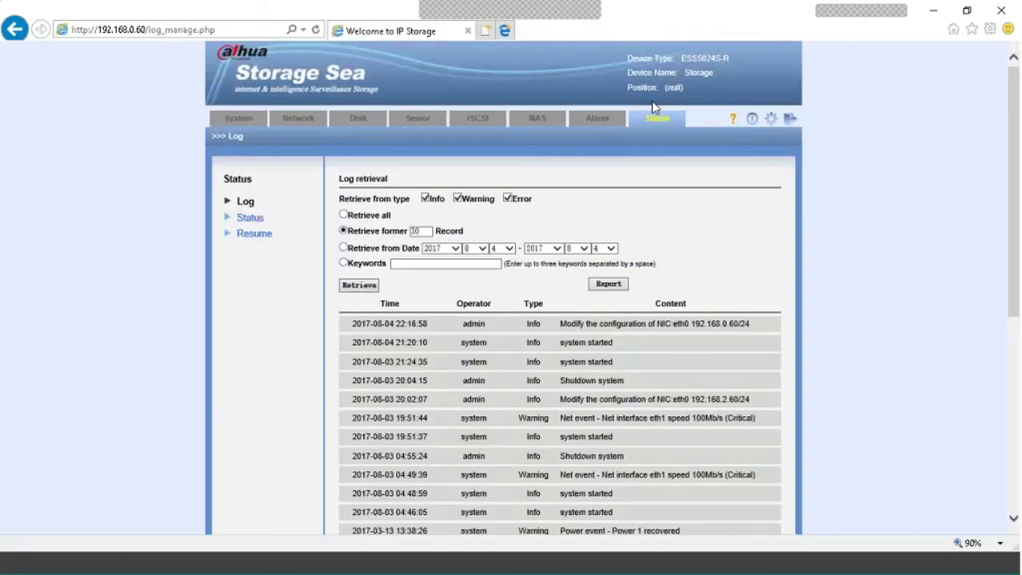
pyautogui.scroll(-3, 503, 320)
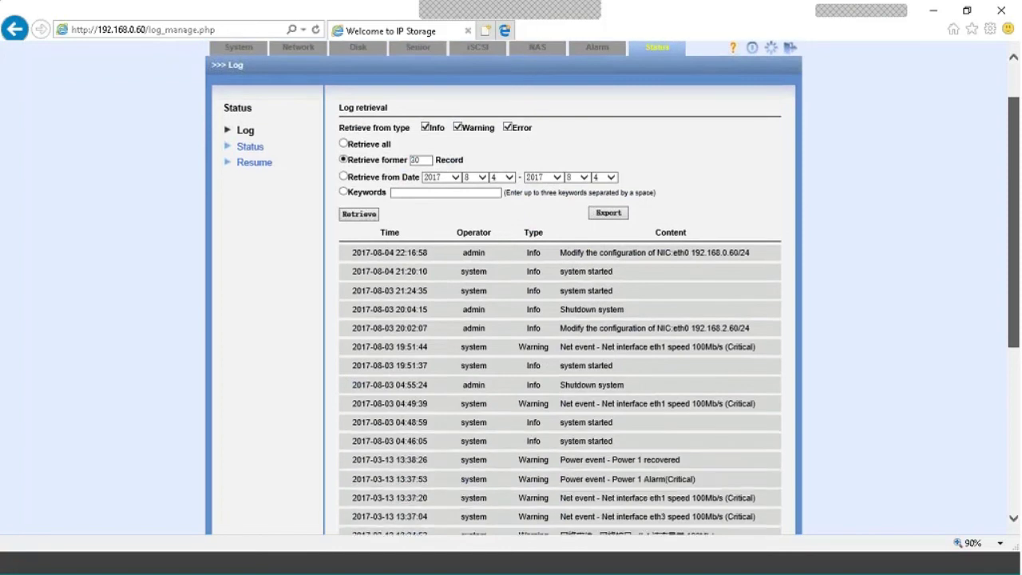
pyautogui.scroll(-1, 503, 320)
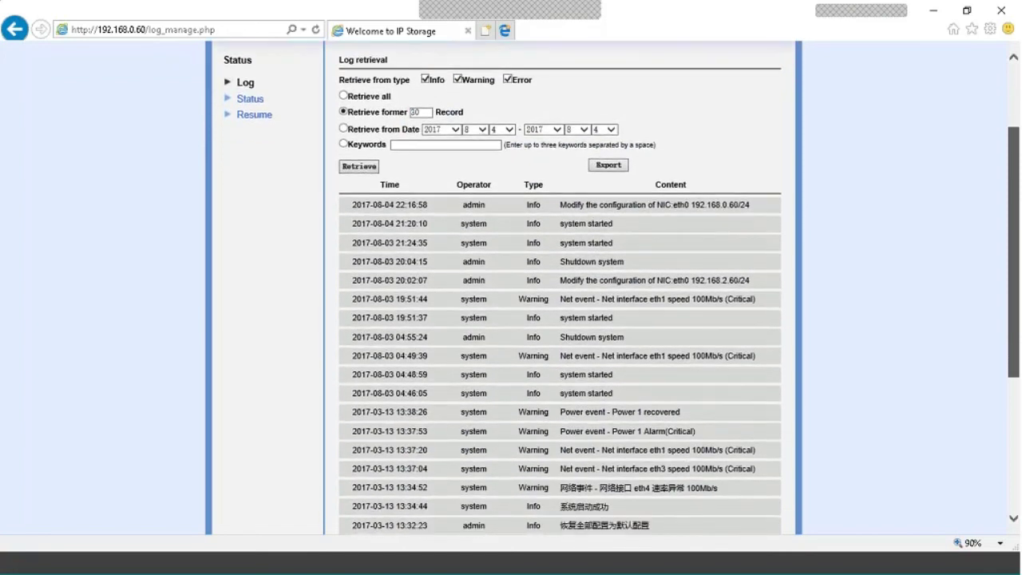
pyautogui.scroll(-1, 503, 319)
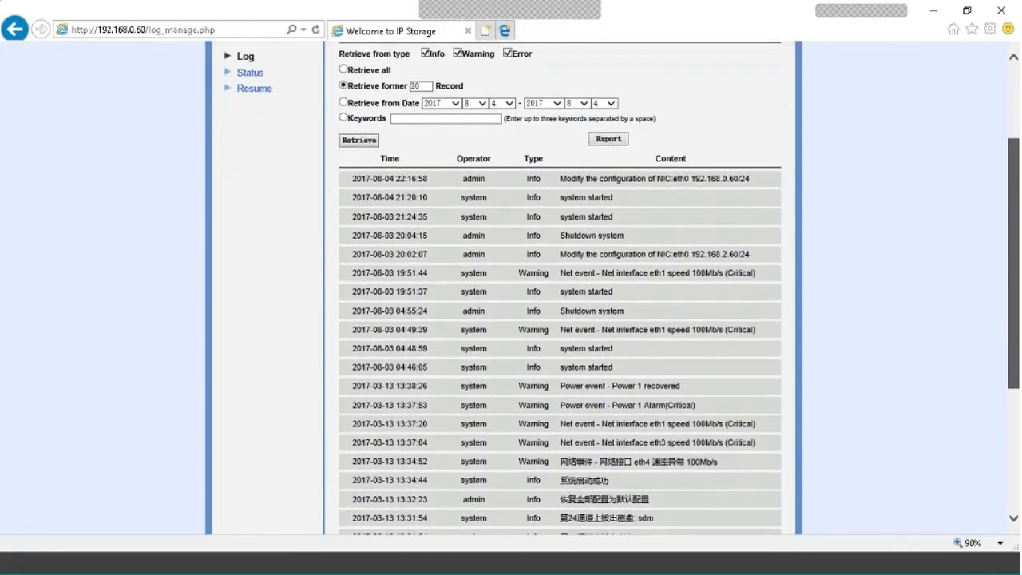
pyautogui.scroll(2, 511, 319)
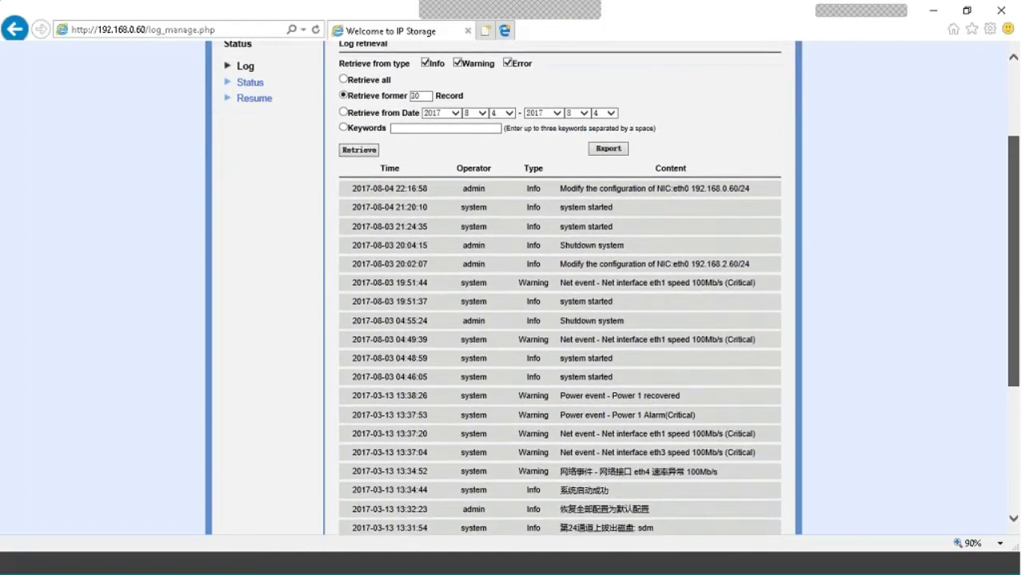
pyautogui.scroll(2, 511, 320)
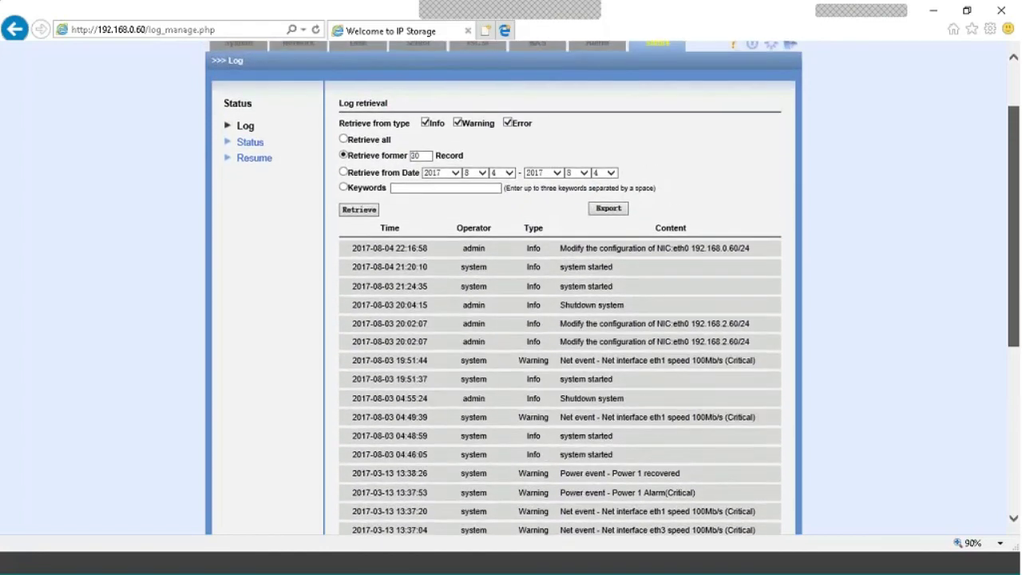
pyautogui.scroll(1, 511, 319)
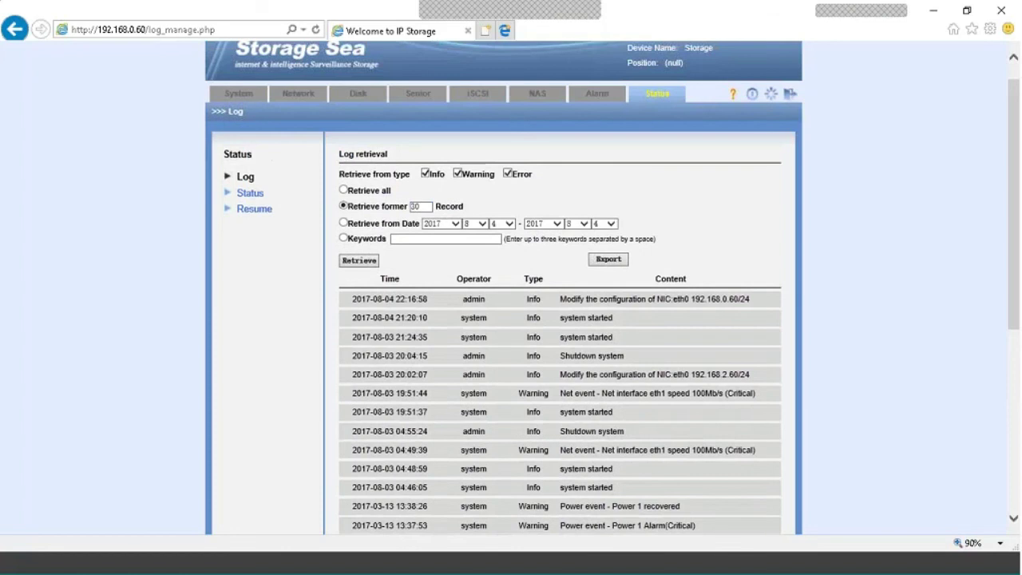
# View the service status page and its Client, Access Directory and Access Time columns
pyautogui.click(253, 200)
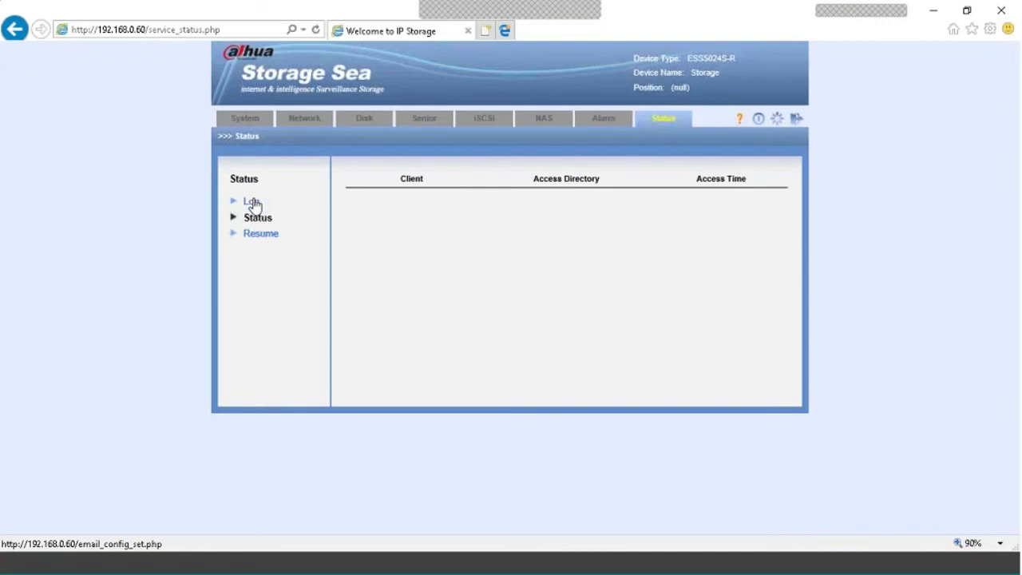
pyautogui.tripleClick(402, 177)
pyautogui.click(543, 323)
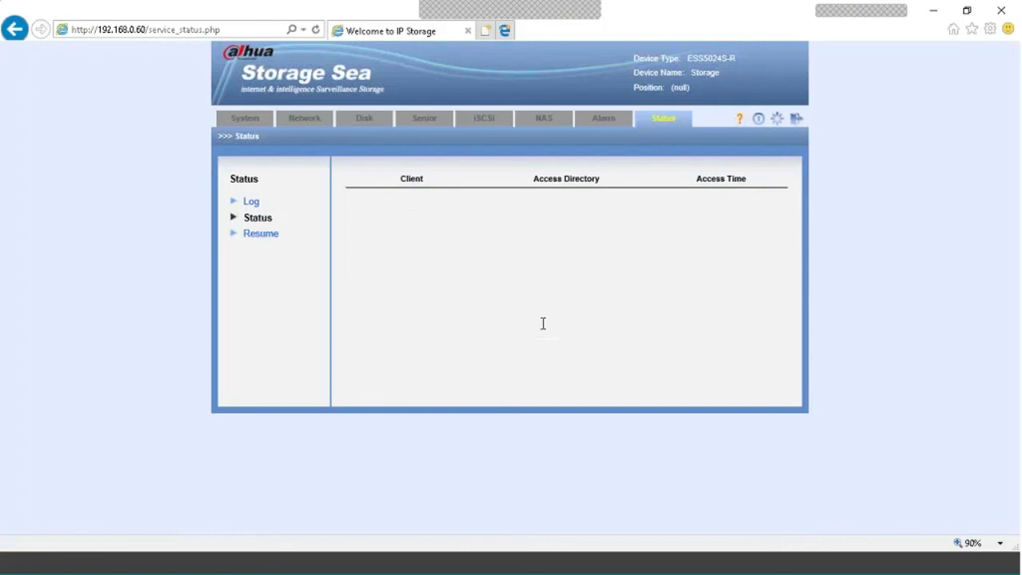
# Open the Resume page to review its configuration export, import and default restore options
pyautogui.click(270, 236)
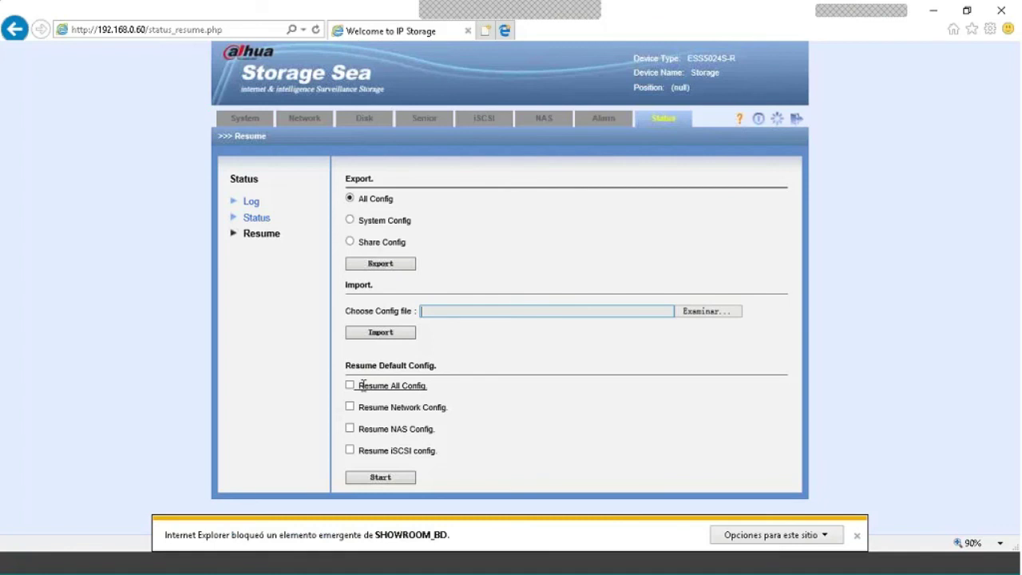
# Select Resume All Config, Resume Network Config, Resume NAS Config and Resume iSCSI config under Resume Default Config
pyautogui.click(350, 386)
pyautogui.click(349, 409)
pyautogui.click(350, 429)
pyautogui.click(350, 450)
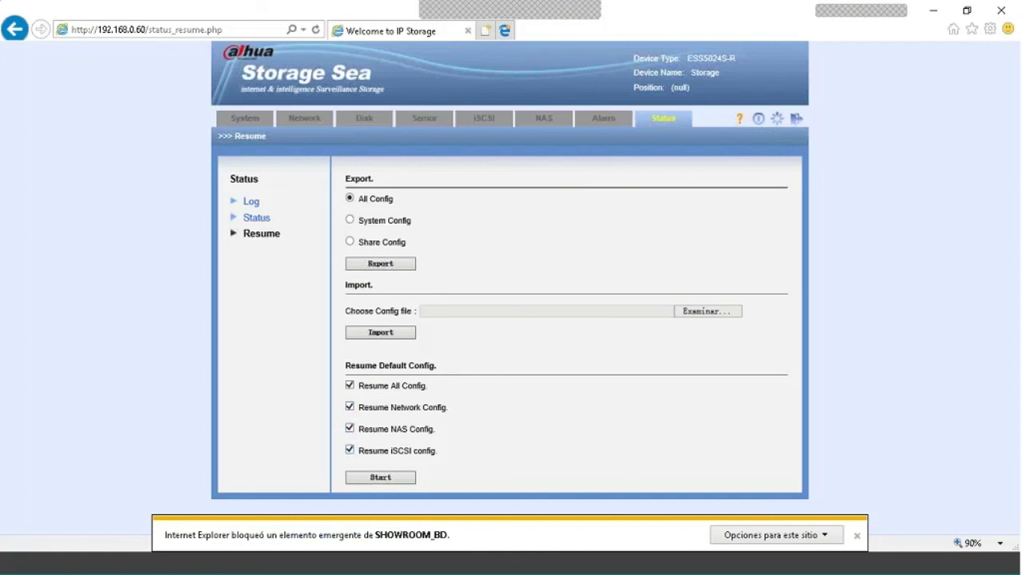
# Clear all four Resume Default Config selections without starting the restore
pyautogui.click(350, 386)
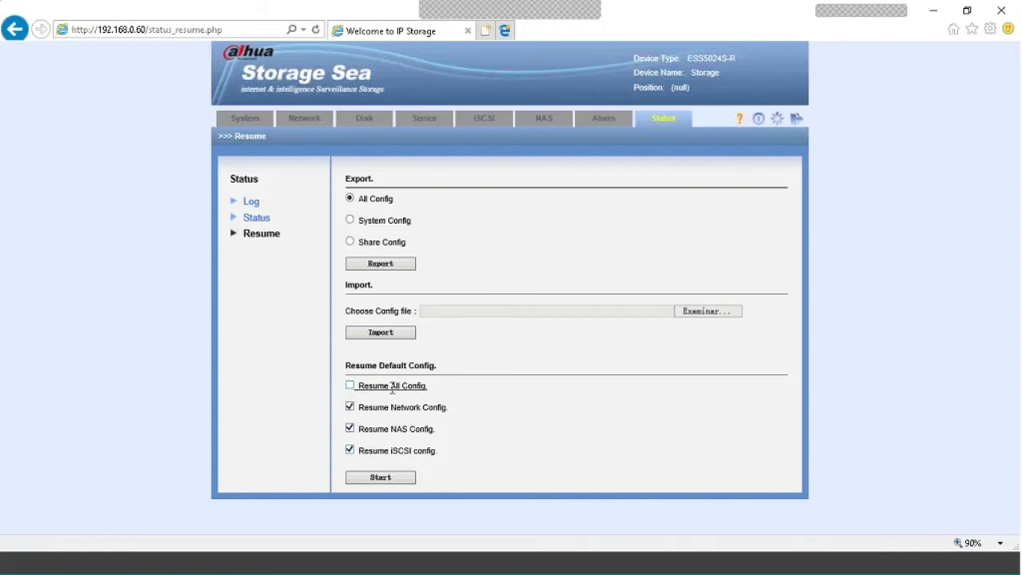
pyautogui.tripleClick(395, 387)
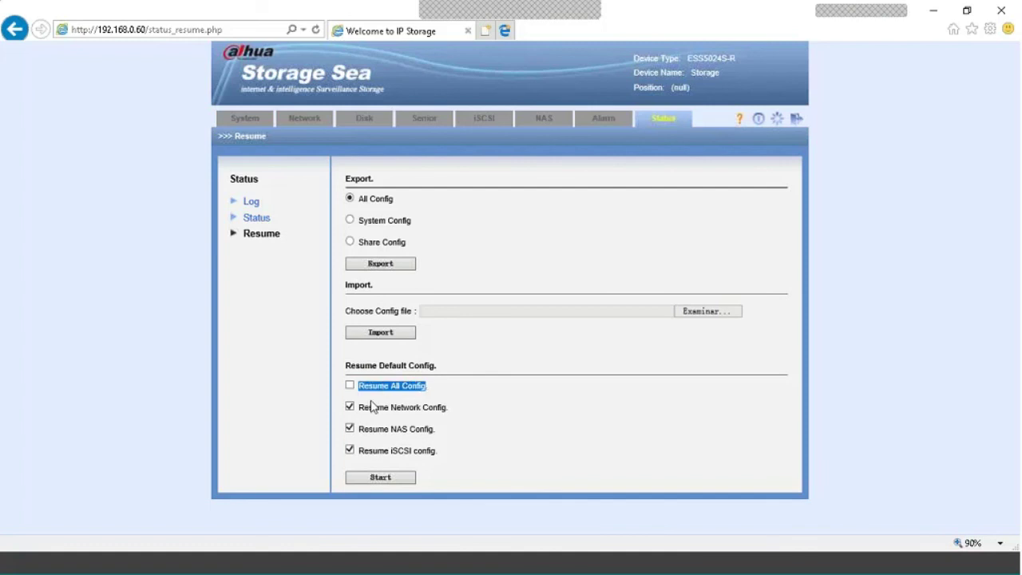
pyautogui.click(350, 407)
pyautogui.click(350, 429)
pyautogui.click(350, 450)
pyautogui.tripleClick(438, 460)
pyautogui.click(432, 453)
pyautogui.tripleClick(376, 449)
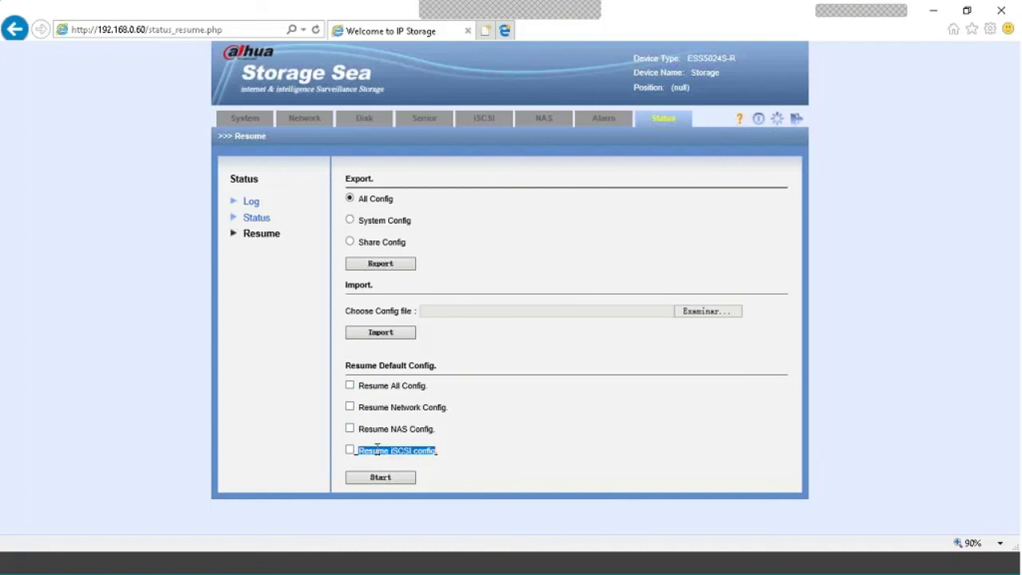
pyautogui.click(376, 449)
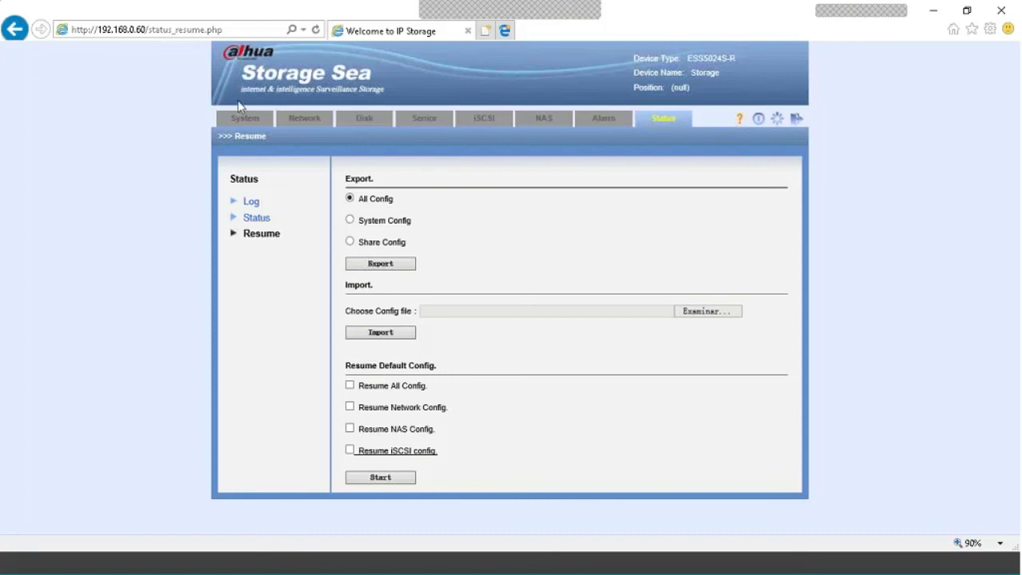
pyautogui.moveTo(245, 119)
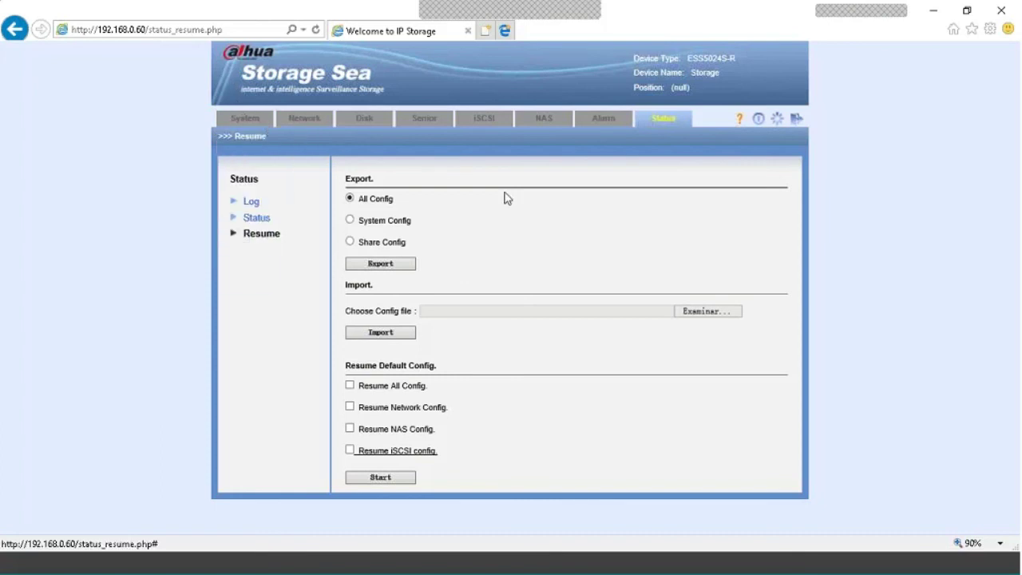
pyautogui.moveTo(422, 126)
pyautogui.moveTo(376, 122)
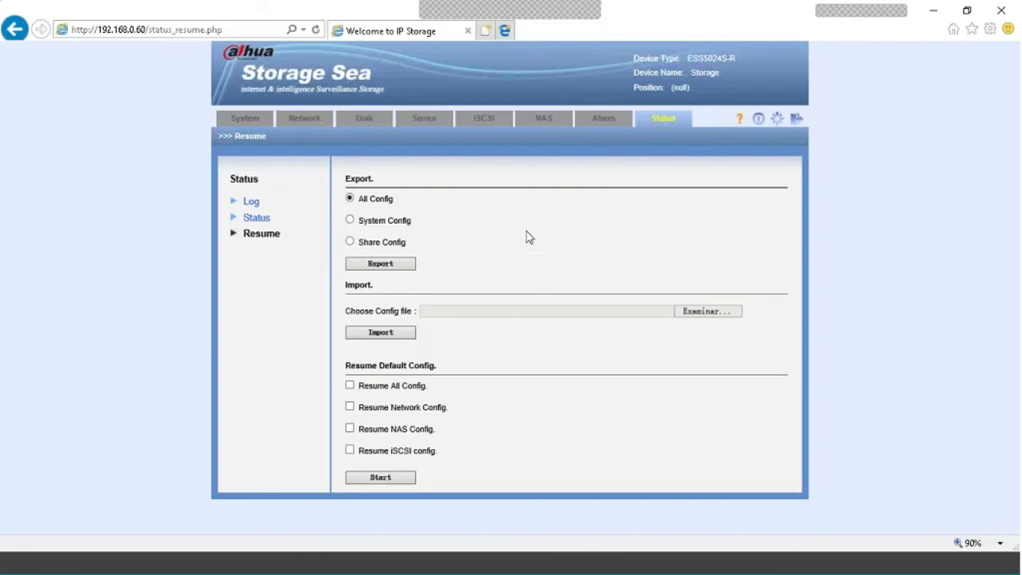
pyautogui.moveTo(486, 131)
pyautogui.moveTo(766, 116)
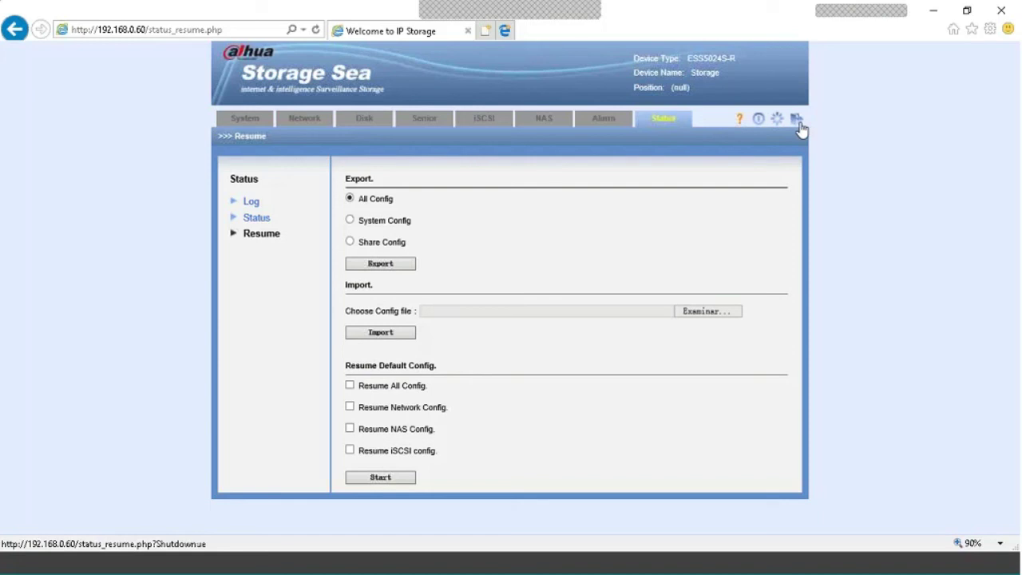
pyautogui.moveTo(800, 128)
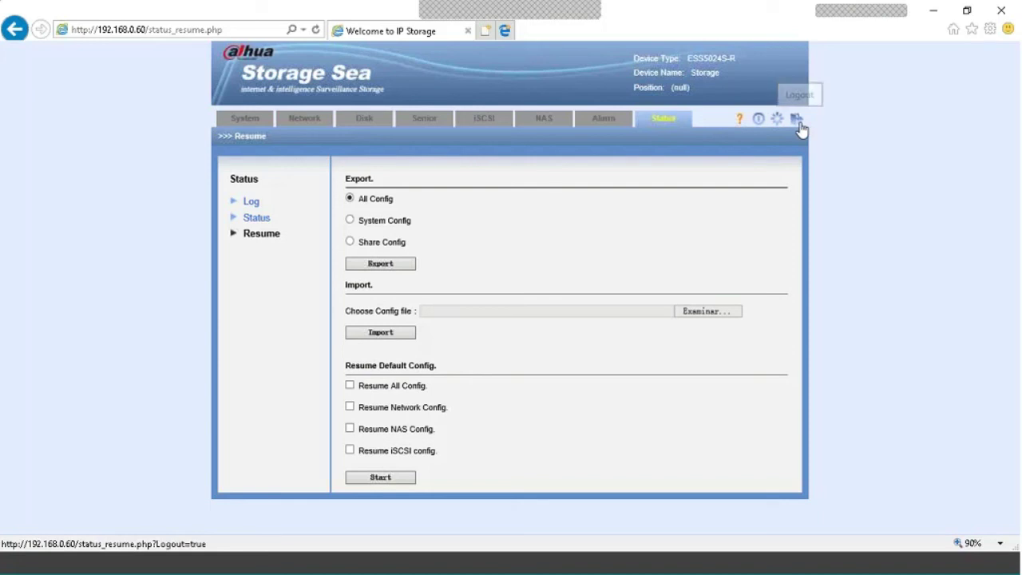